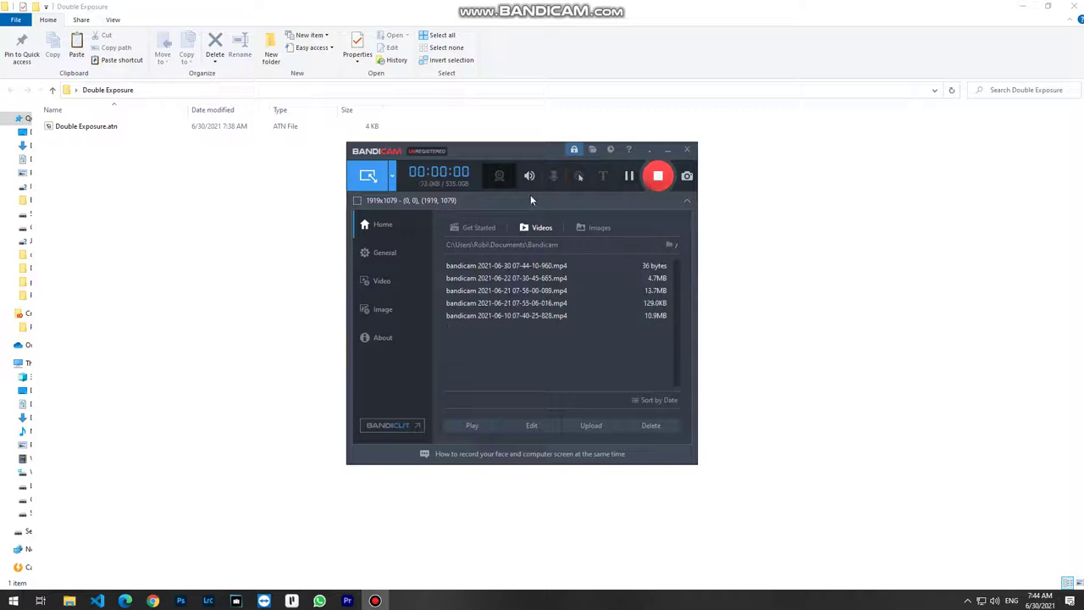
Minimize the Bandicam recorder so Photoshop's home screen is visible while recording continues.
click(667, 149)
click(178, 128)
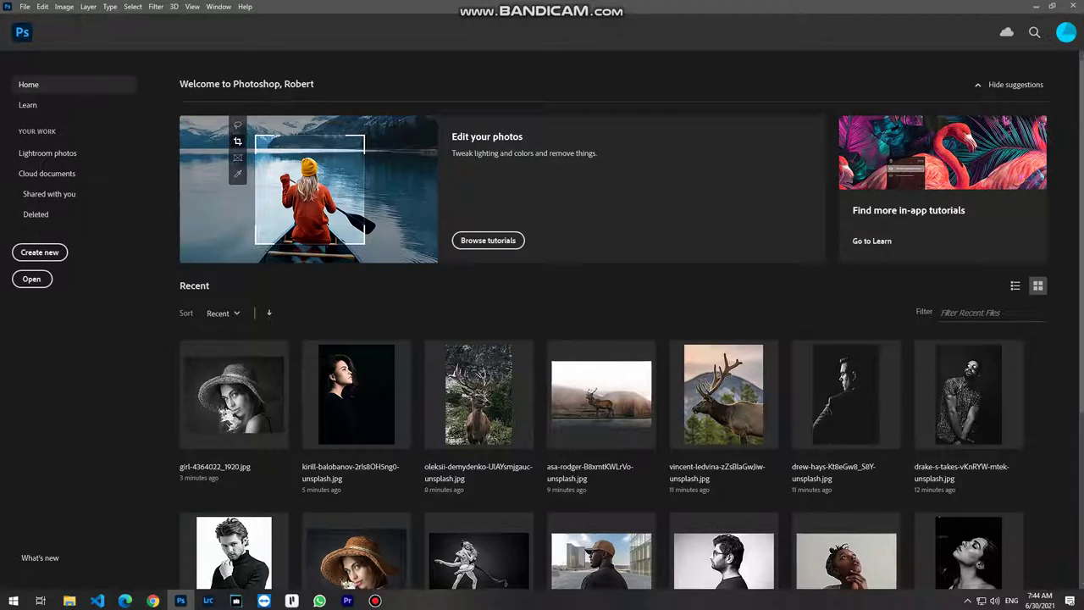
Open the woman's black-and-white profile portrait and reveal the Double Exposure action in the Actions panel.
drag(200, 275, 389, 292)
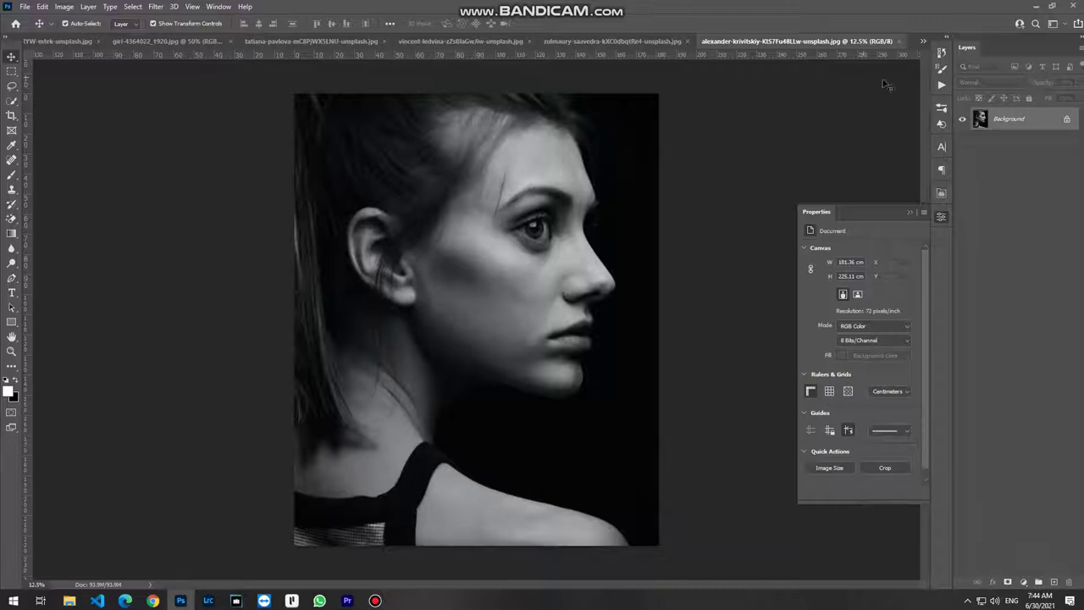
click(938, 85)
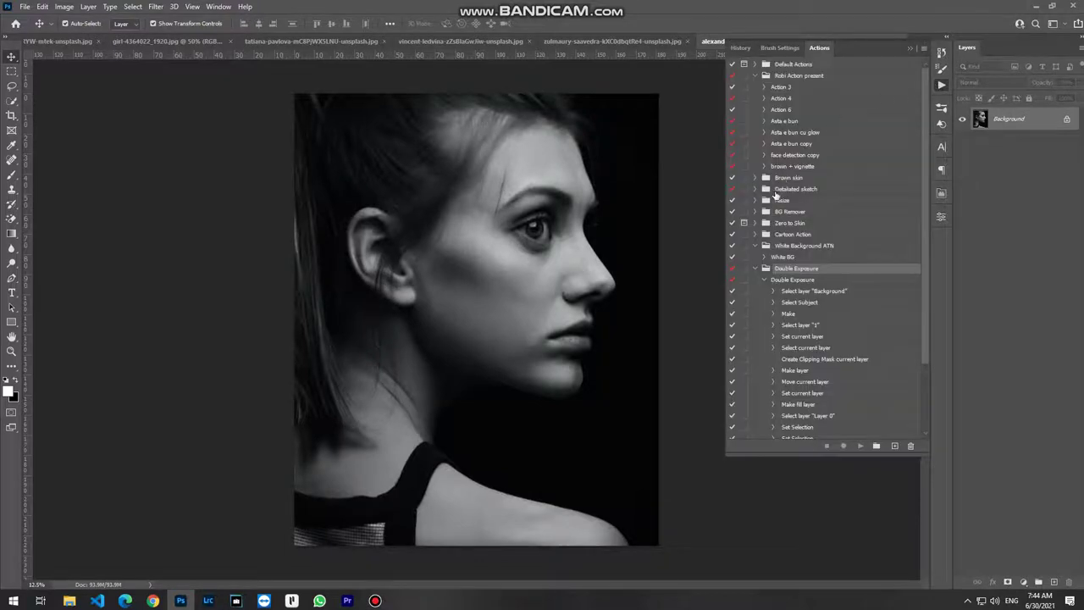
click(755, 75)
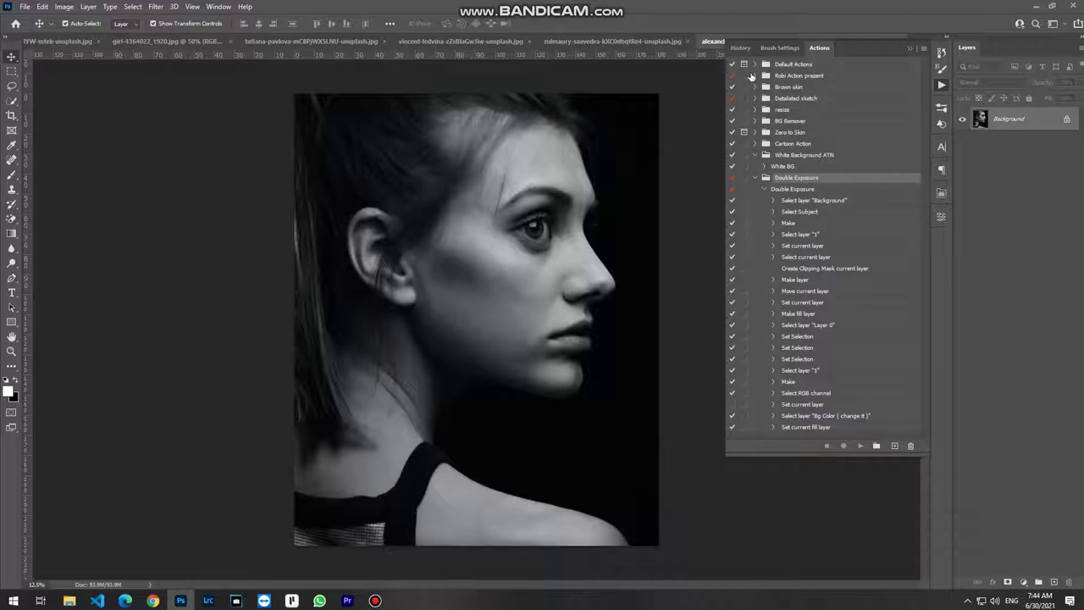
click(754, 75)
click(754, 76)
Place the misty mountain landscape over the portrait, scaled to cover the whole canvas.
click(70, 601)
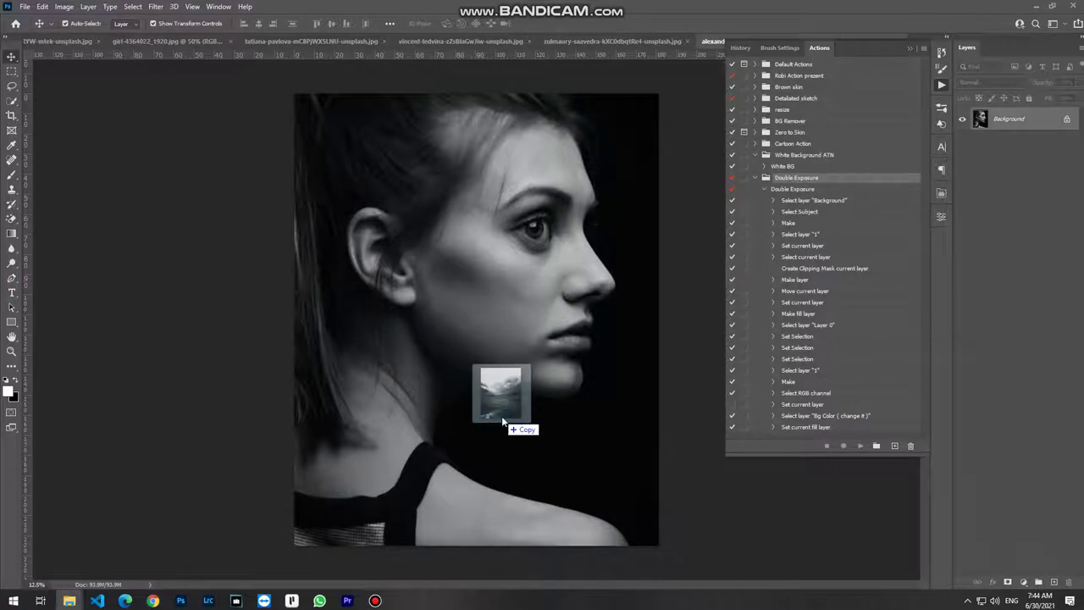
drag(274, 304, 501, 416)
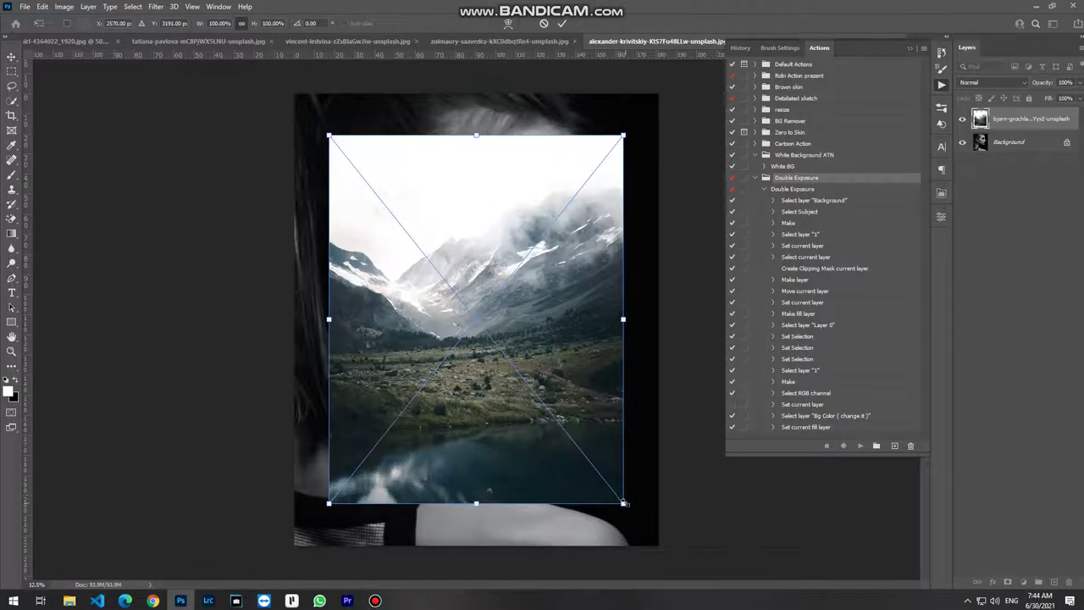
drag(624, 503, 661, 548)
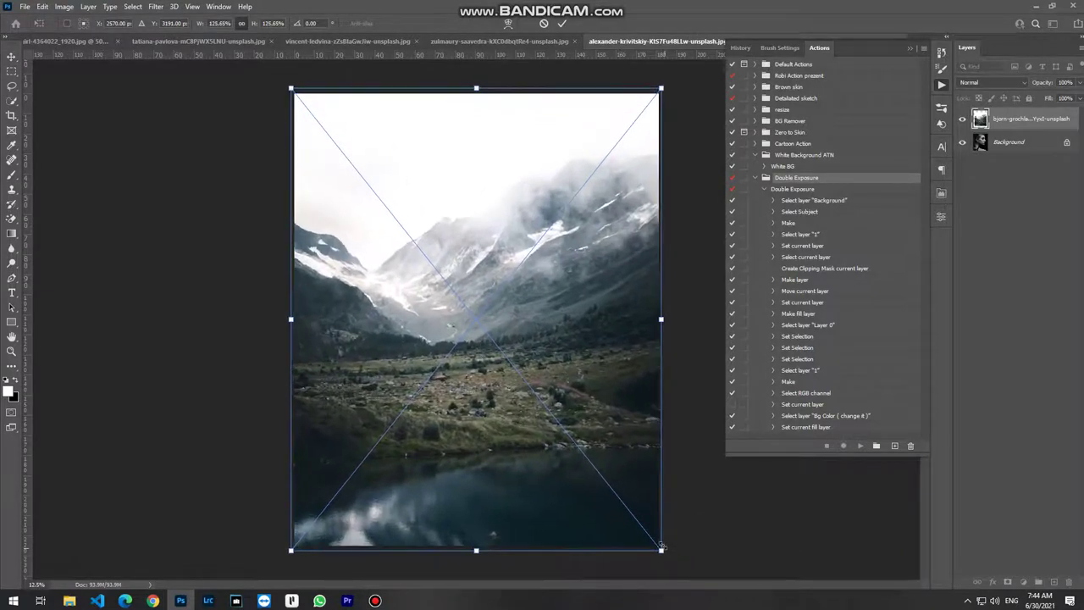
key(Return)
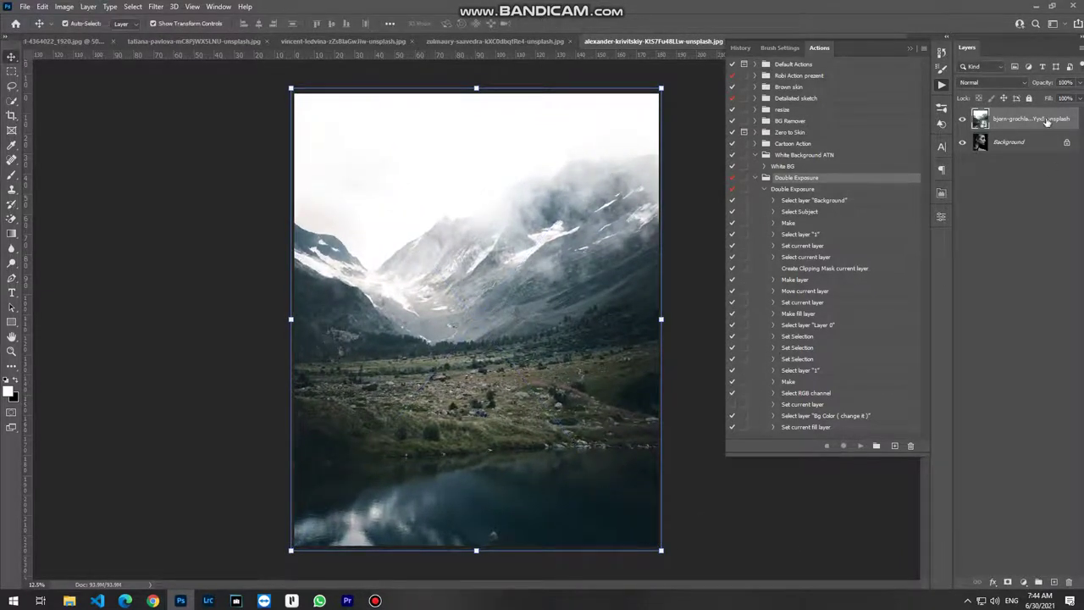
Rename the landscape layer to 1.
right_click(1047, 122)
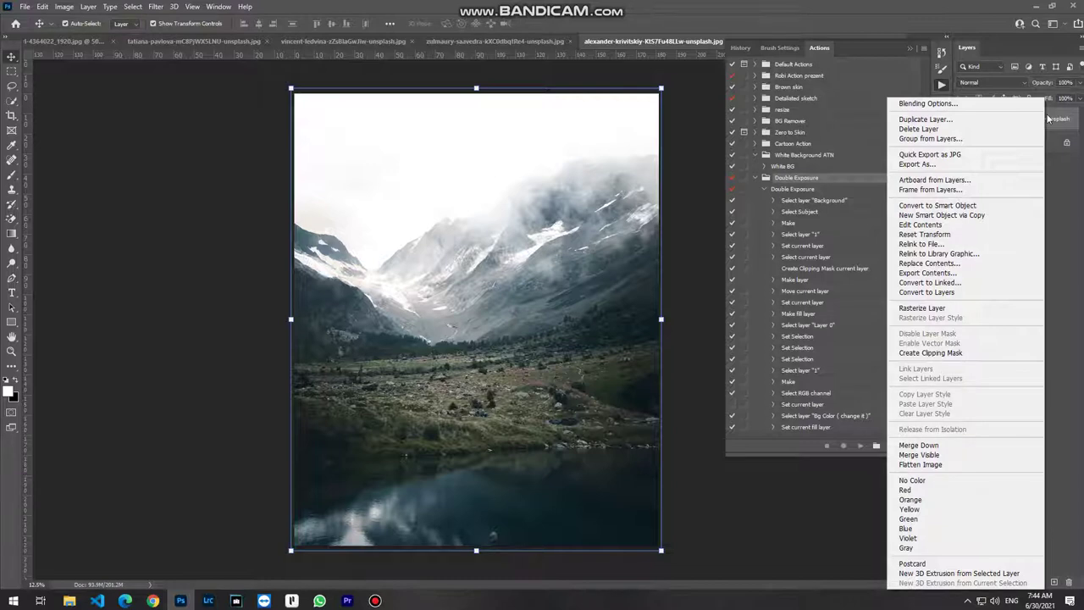
key(Escape)
text(1)
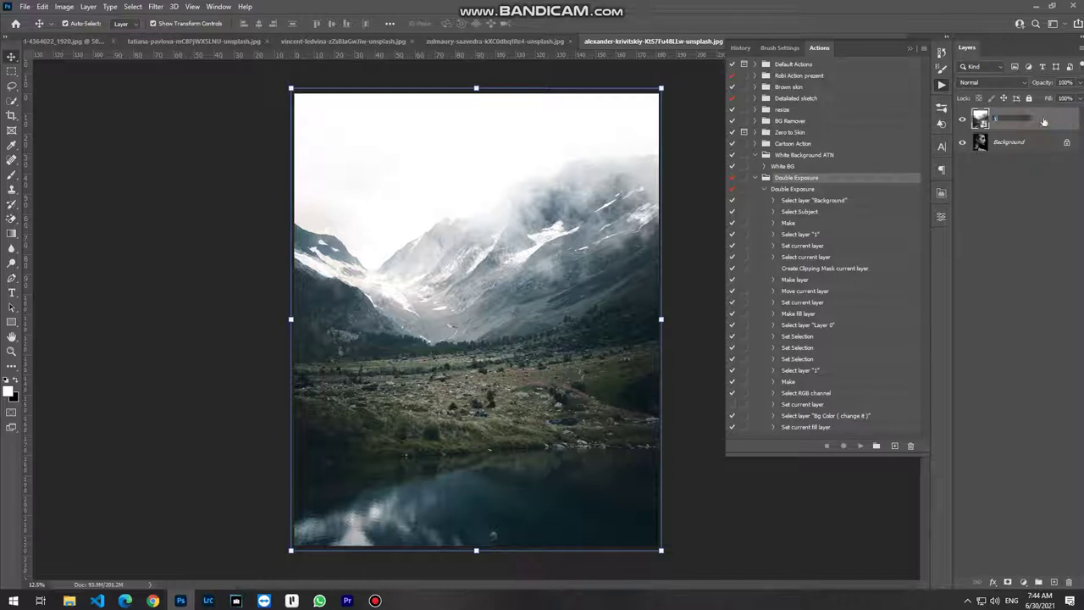
key(Return)
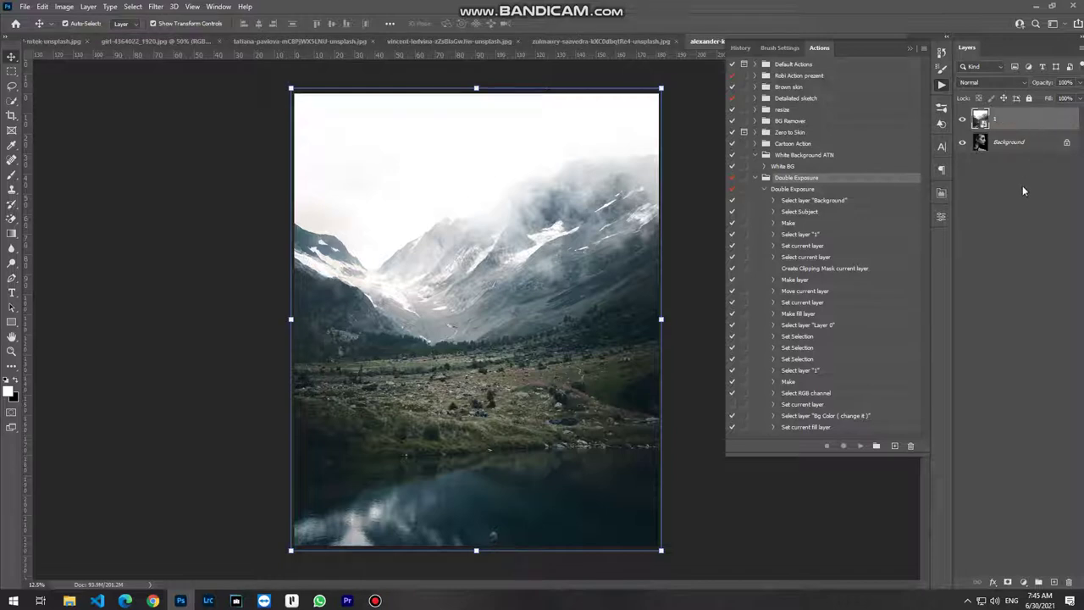
Run Double Exposure, then brush layer 1's mask to reveal the woman's eyes and forehead.
click(811, 191)
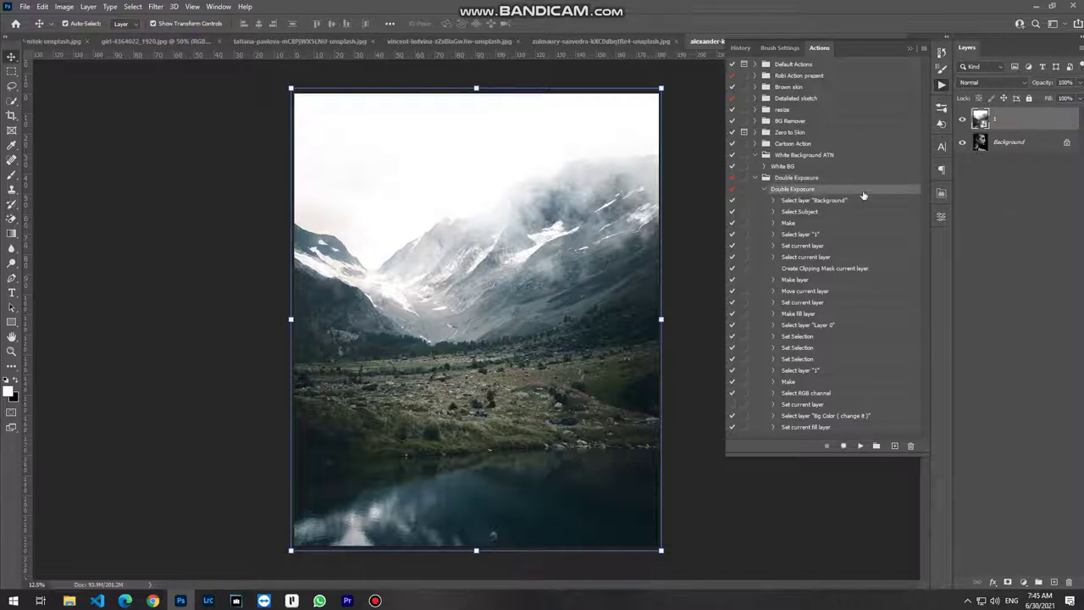
click(861, 445)
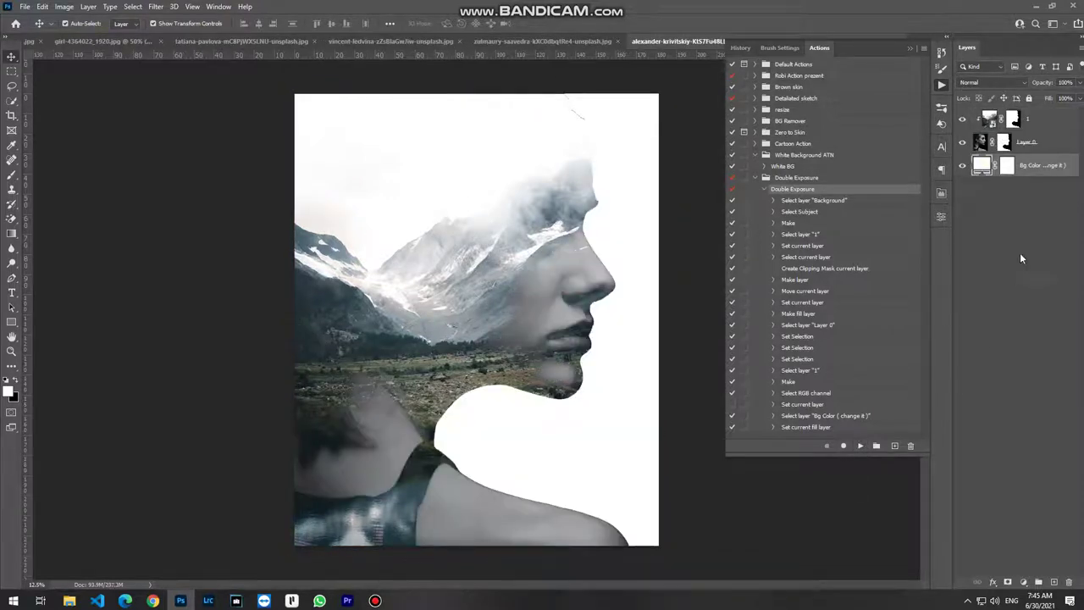
click(1012, 119)
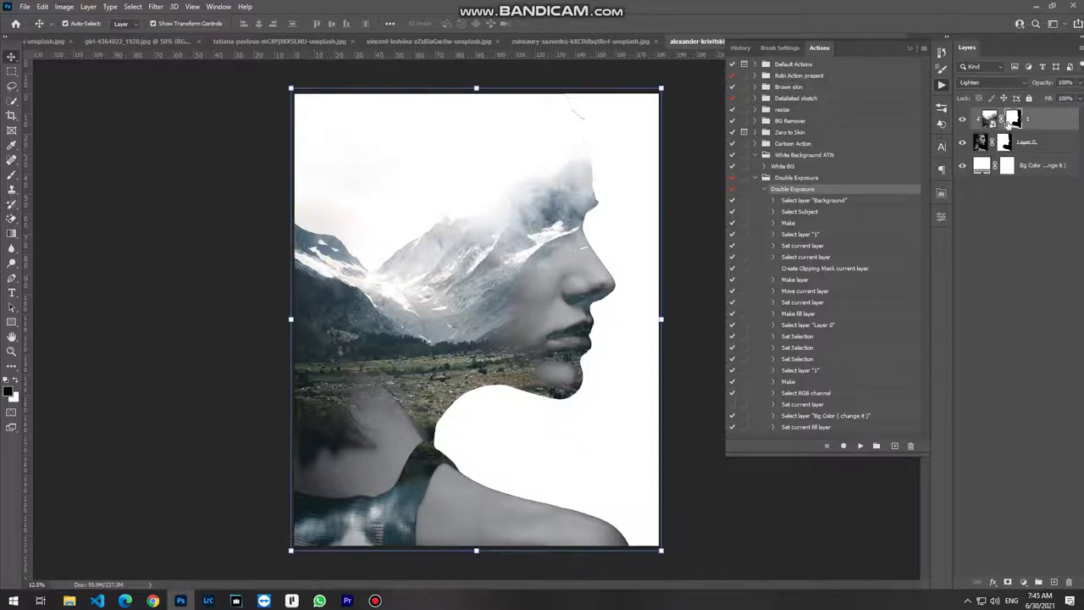
click(11, 175)
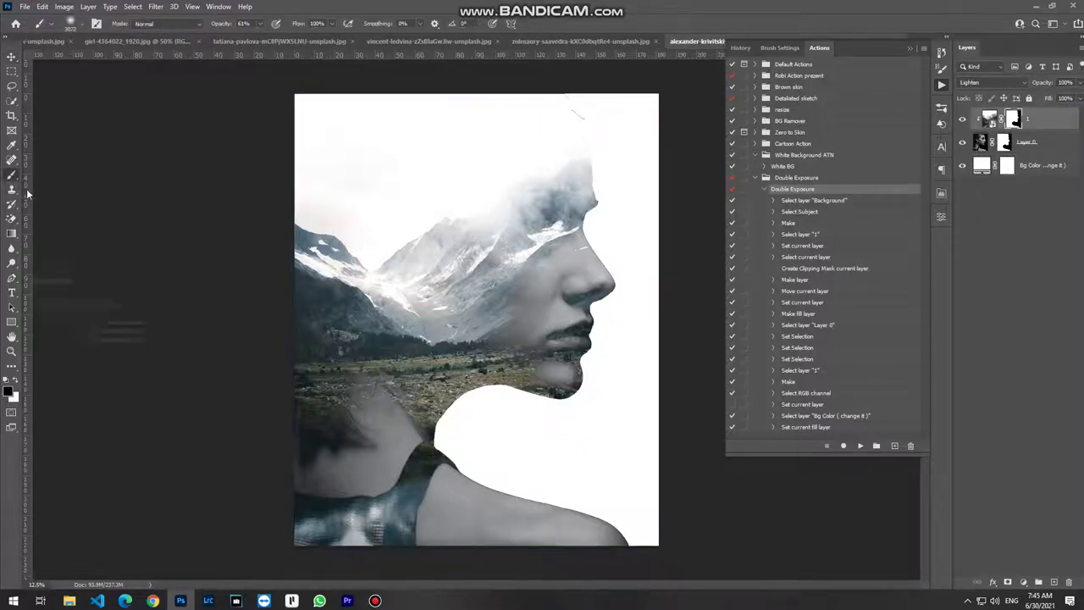
alt+right_click(452, 272)
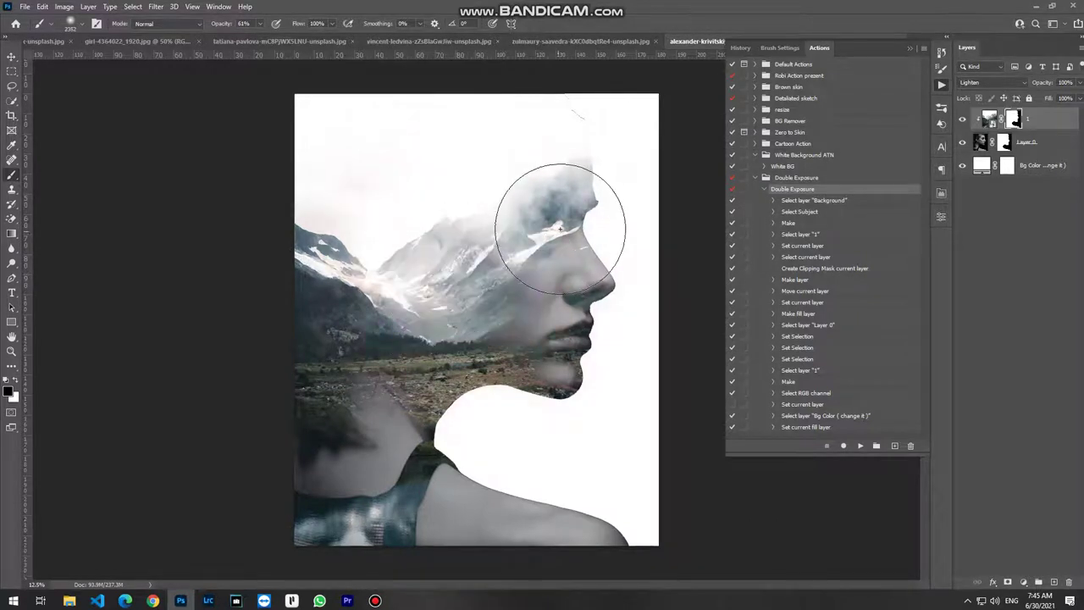
drag(556, 218, 564, 155)
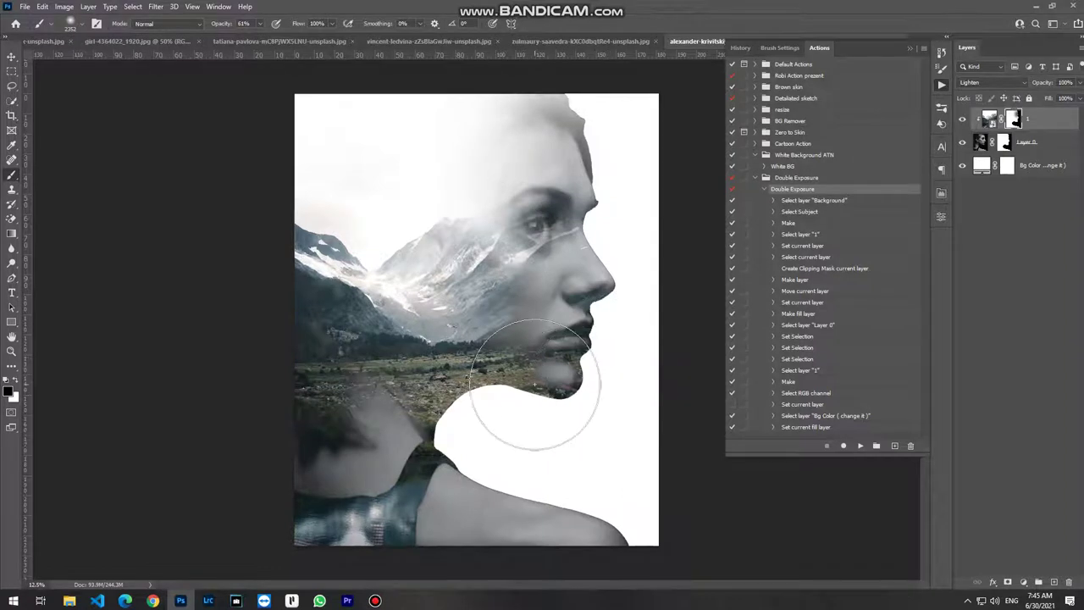
Compare with the original via History, restore the result, and switch to the closed-eyes portrait.
click(941, 66)
click(813, 70)
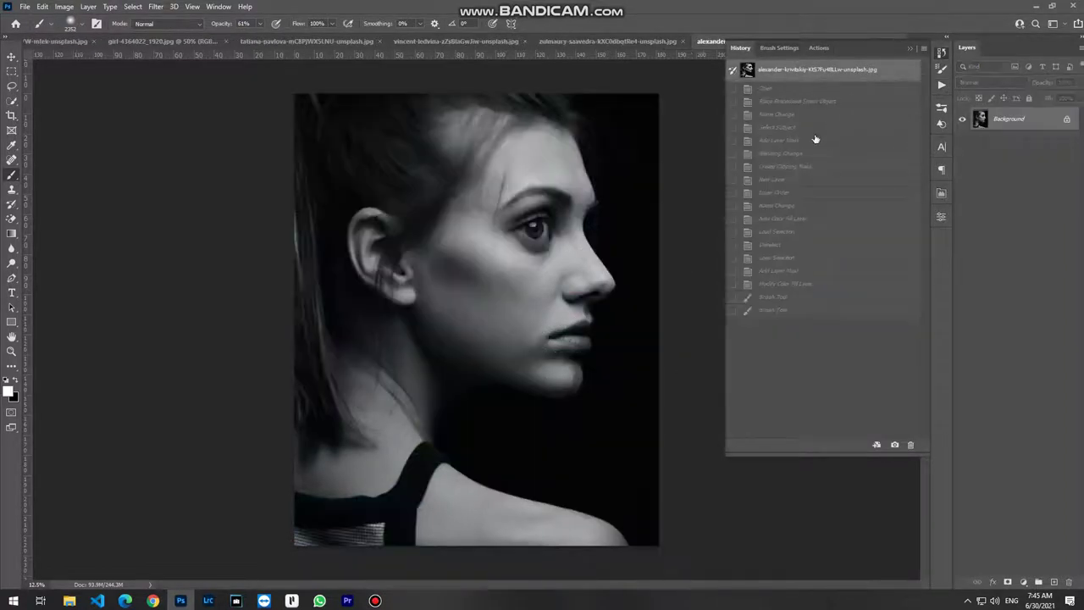
click(821, 310)
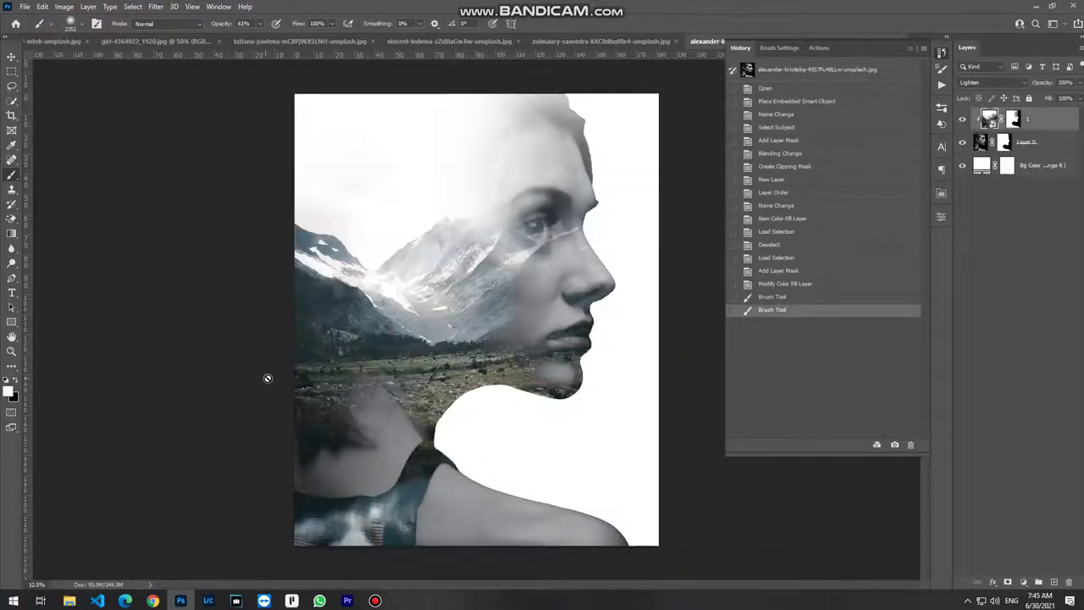
click(611, 44)
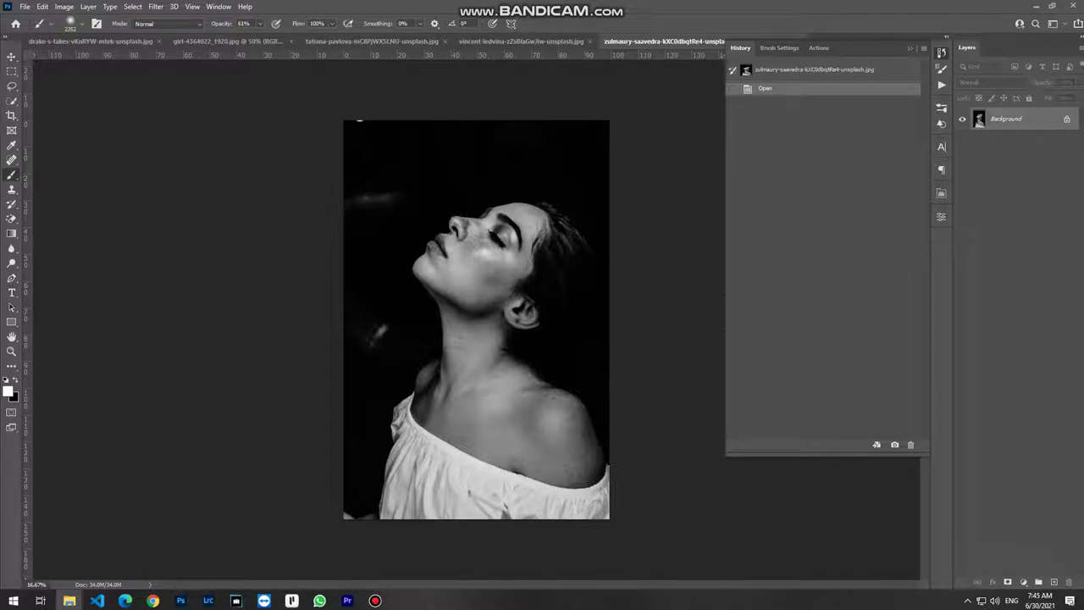
Place the misty forest photo over the tilted-head portrait, scale it to fill, and name its layer 1.
drag(4, 356, 449, 372)
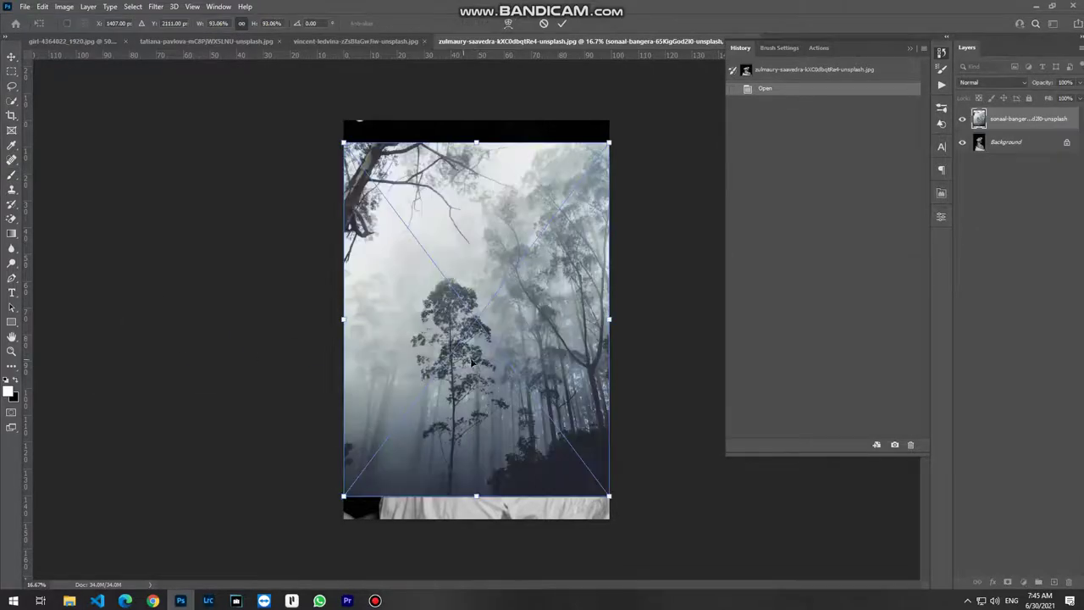
drag(609, 495, 641, 520)
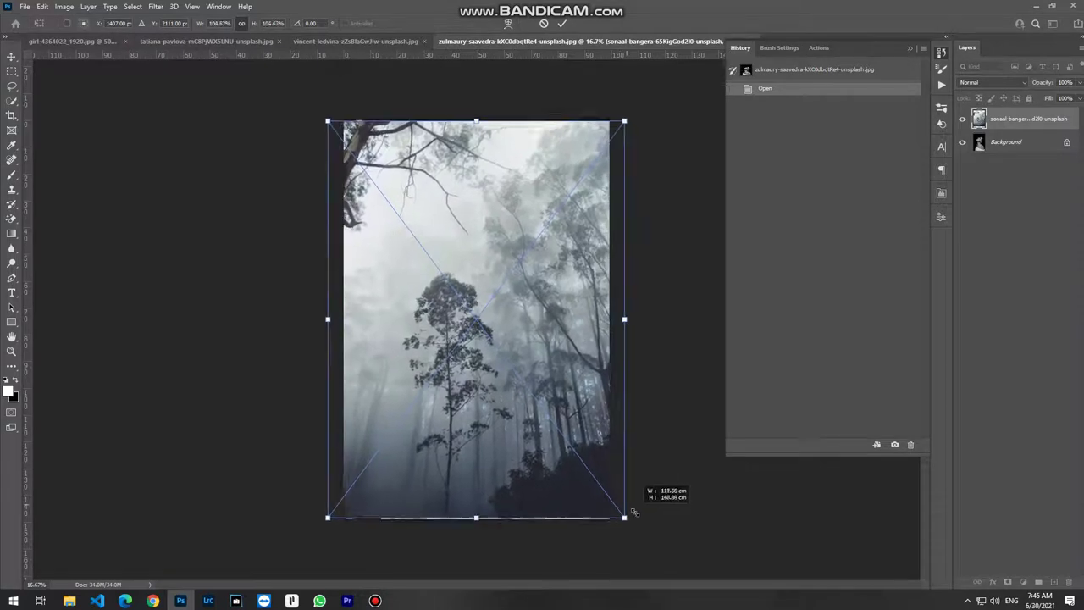
key(Return)
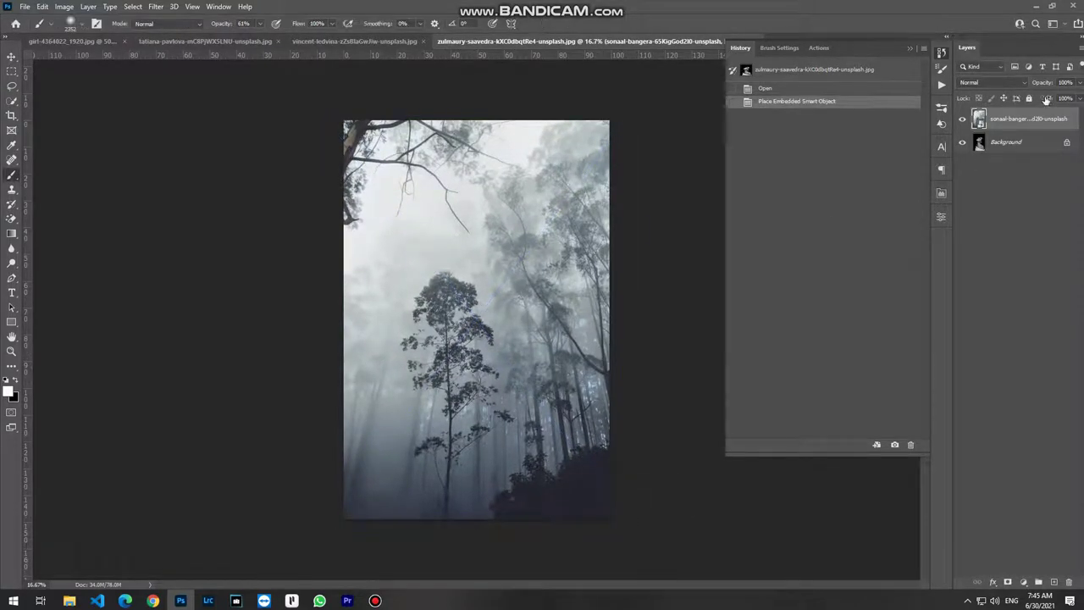
double_click(1031, 119)
text(1)
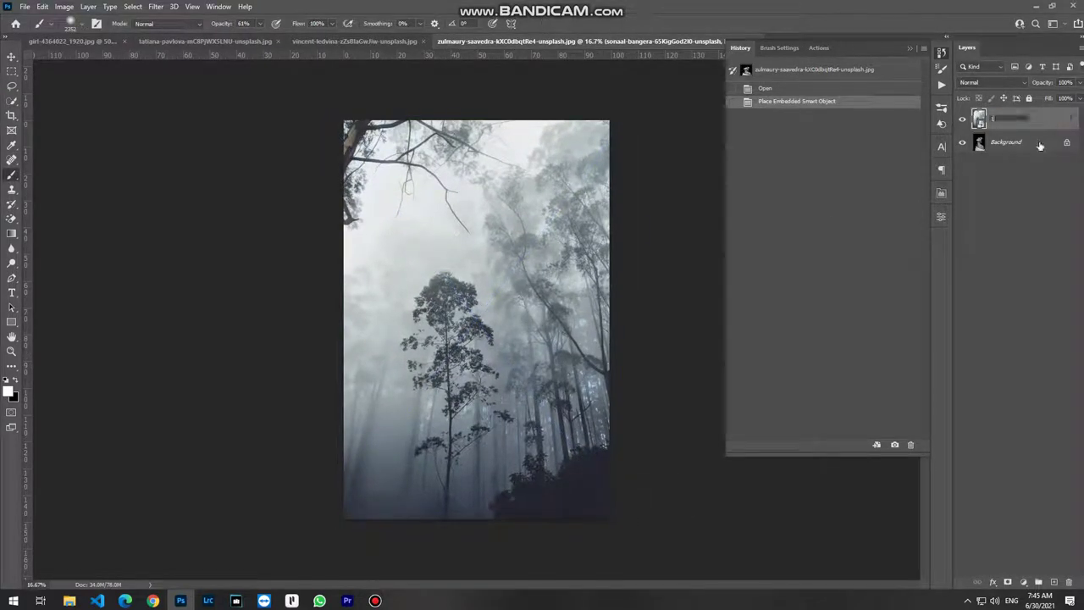
key(Return)
click(1031, 142)
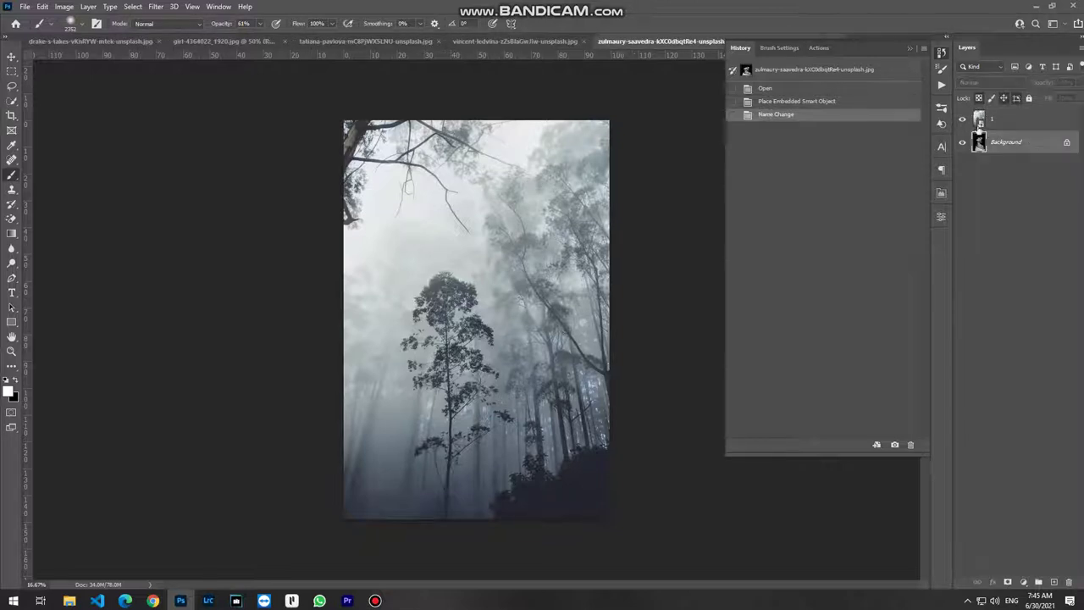
Run the Double Exposure action and paint the forest layer's mask to reveal more of the face.
click(945, 88)
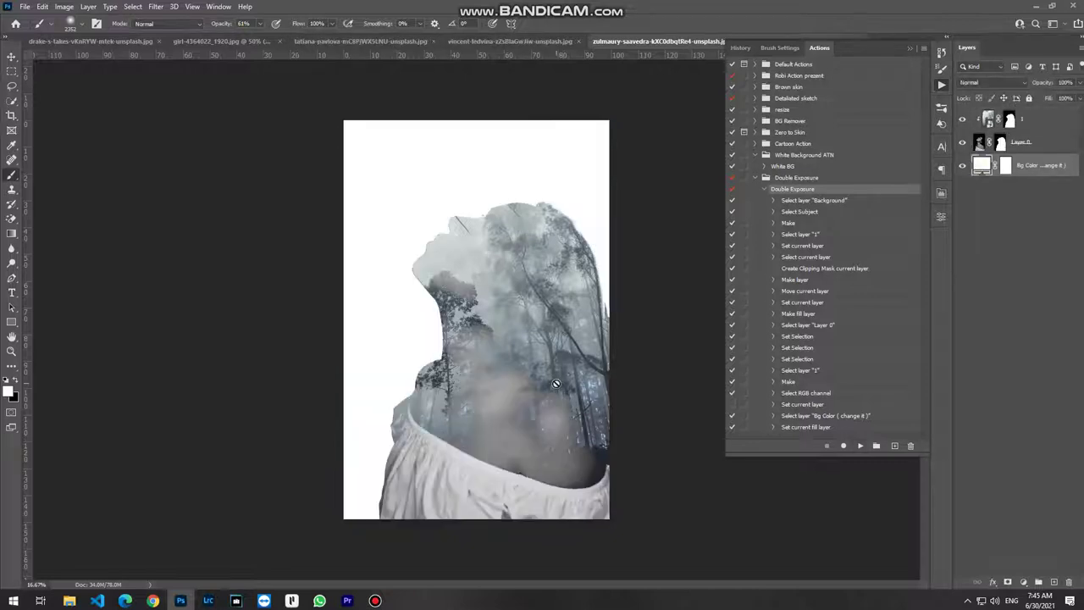
click(992, 125)
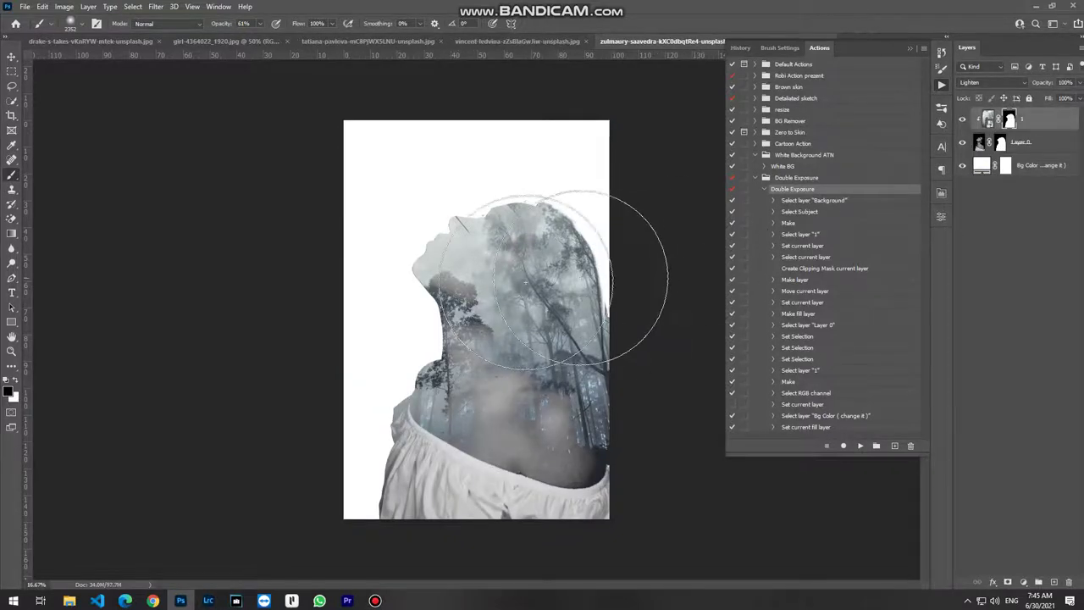
mouse_move(415, 193)
mouse_down()
mouse_move(441, 182)
mouse_move(403, 188)
mouse_up()
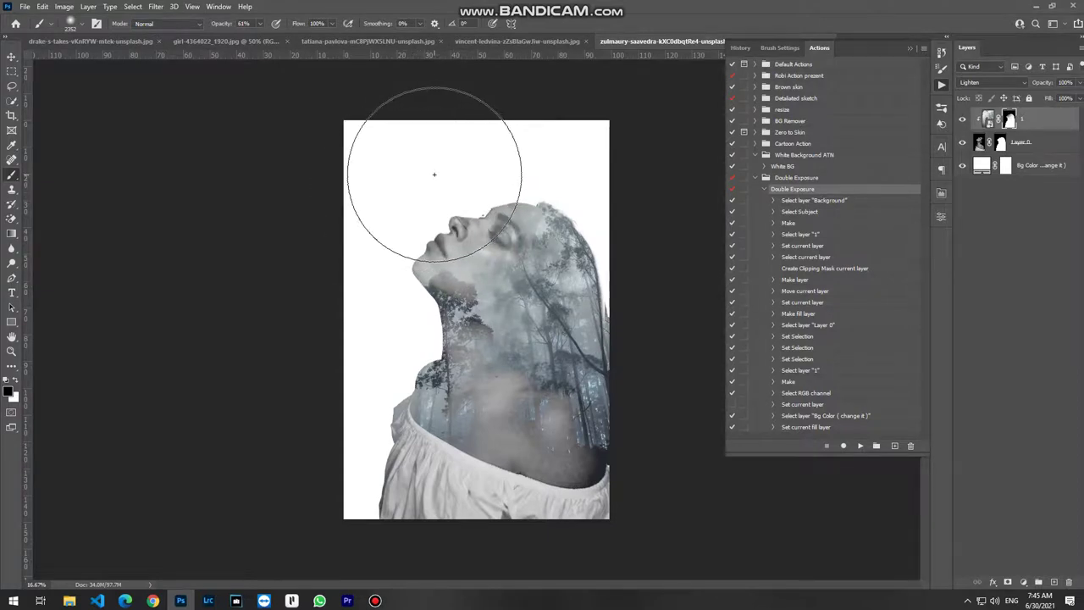
Compare with the original photo in History, restore the result, and switch to the elk photo.
click(940, 54)
click(850, 73)
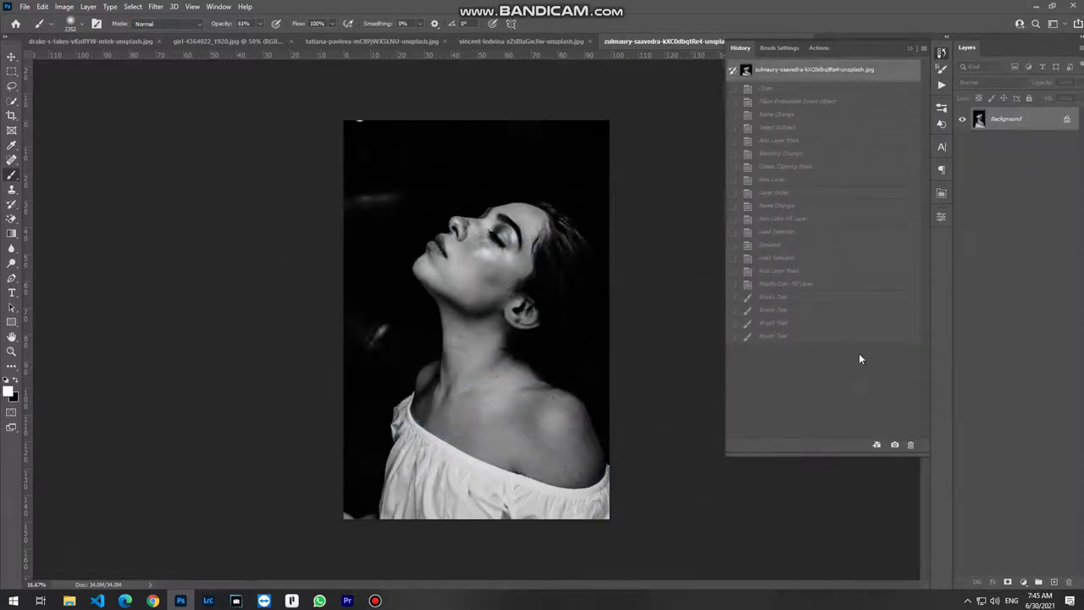
click(854, 336)
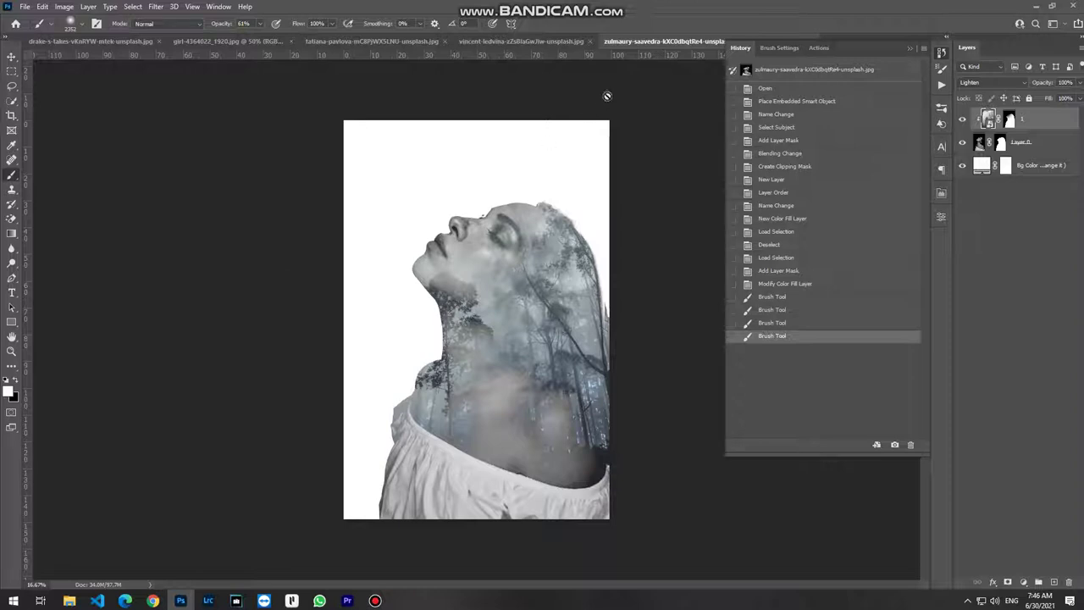
click(904, 48)
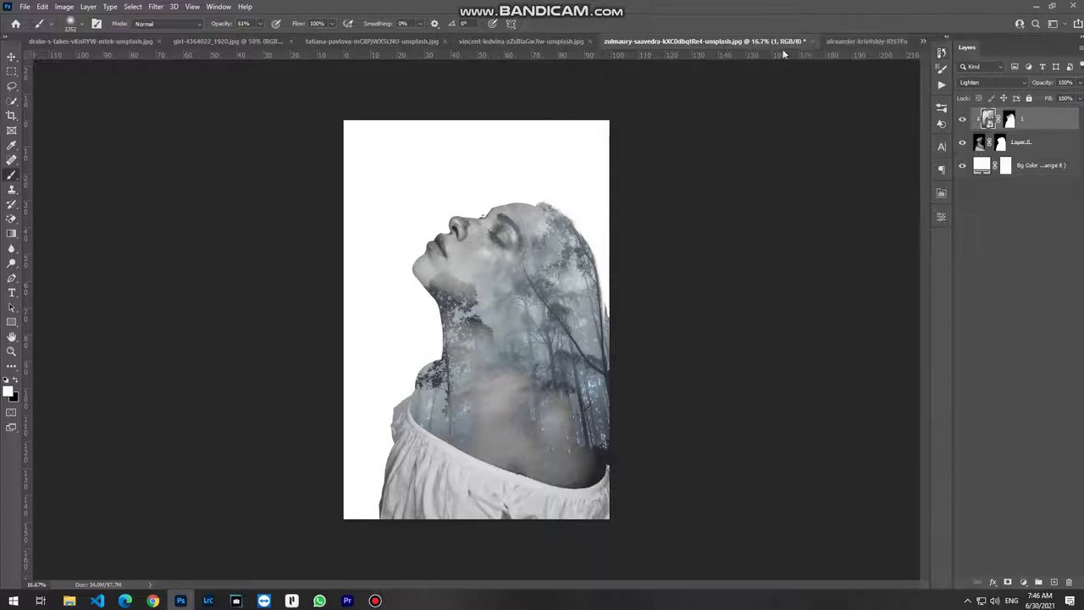
click(854, 40)
click(624, 42)
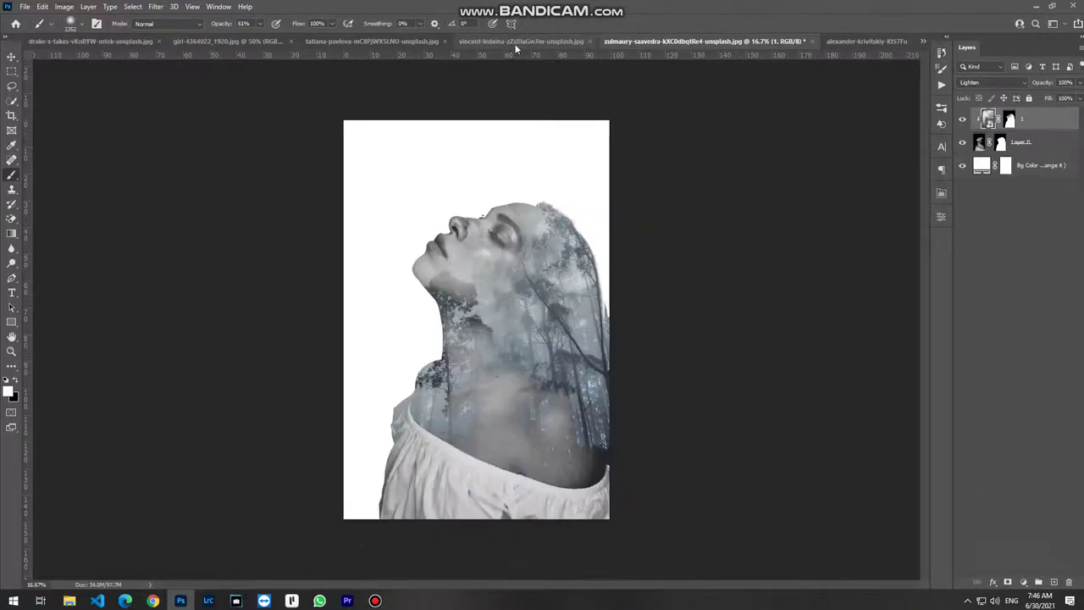
click(449, 40)
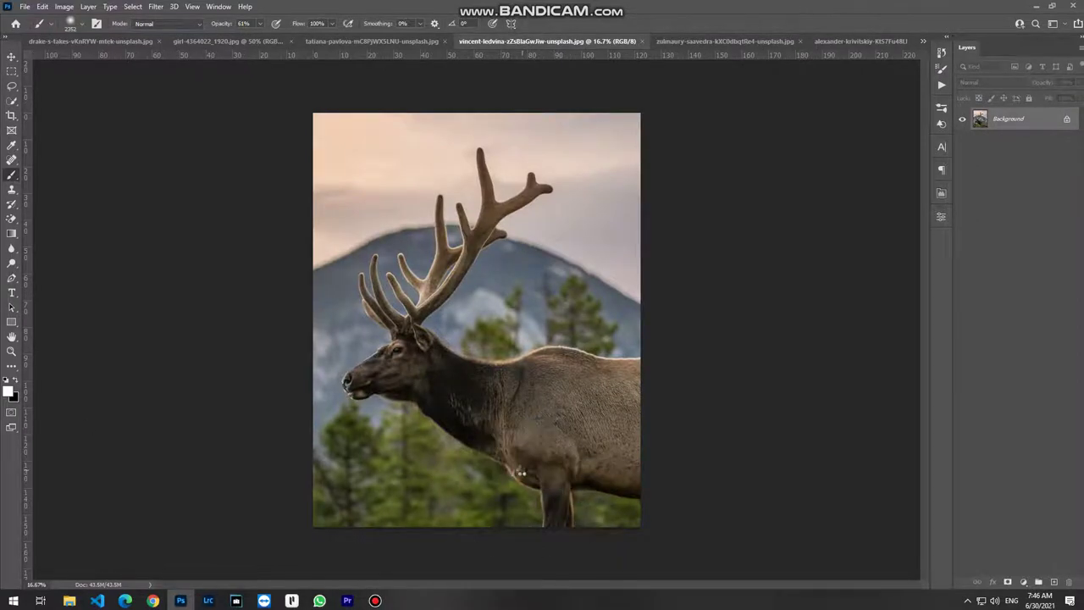
Paste the autumn forest photo over the elk, rotate it 90° to fill, and select the Background layer.
key(ctrl+v)
key(ctrl+t)
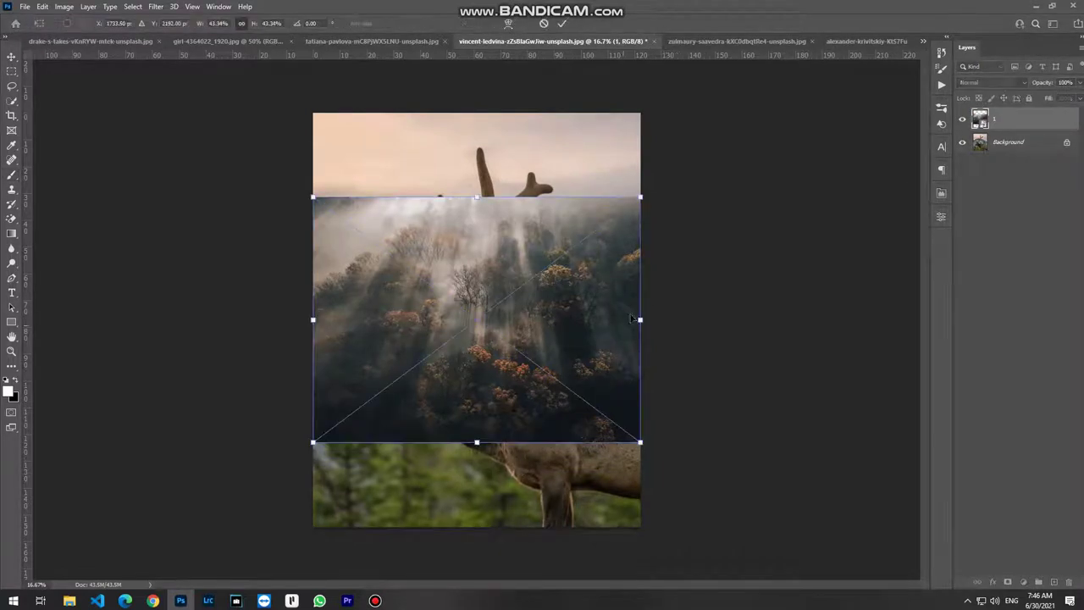
mouse_move(661, 184)
mouse_down()
mouse_move(596, 467)
mouse_move(657, 526)
mouse_up()
key(Return)
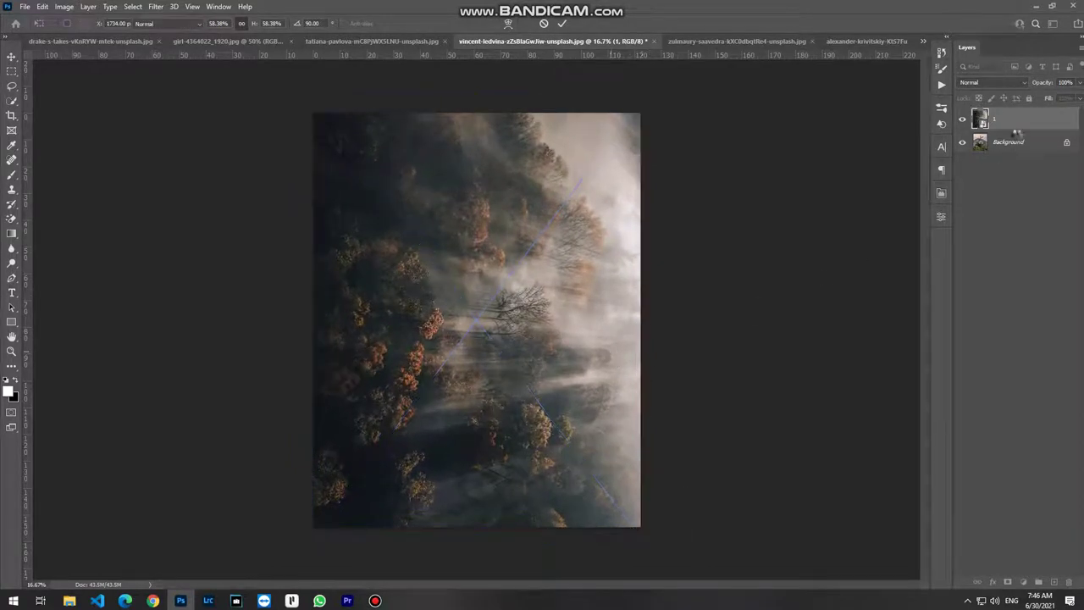
key(b)
click(1021, 176)
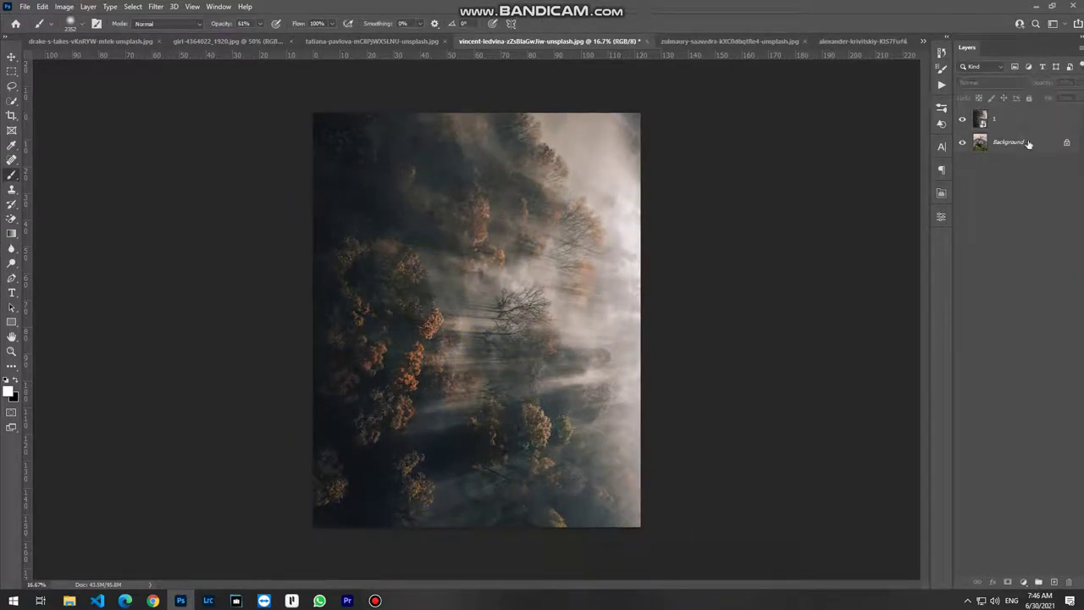
click(1031, 144)
Run Double Exposure on the elk and paint the forest layer's mask with a smaller brush.
click(941, 85)
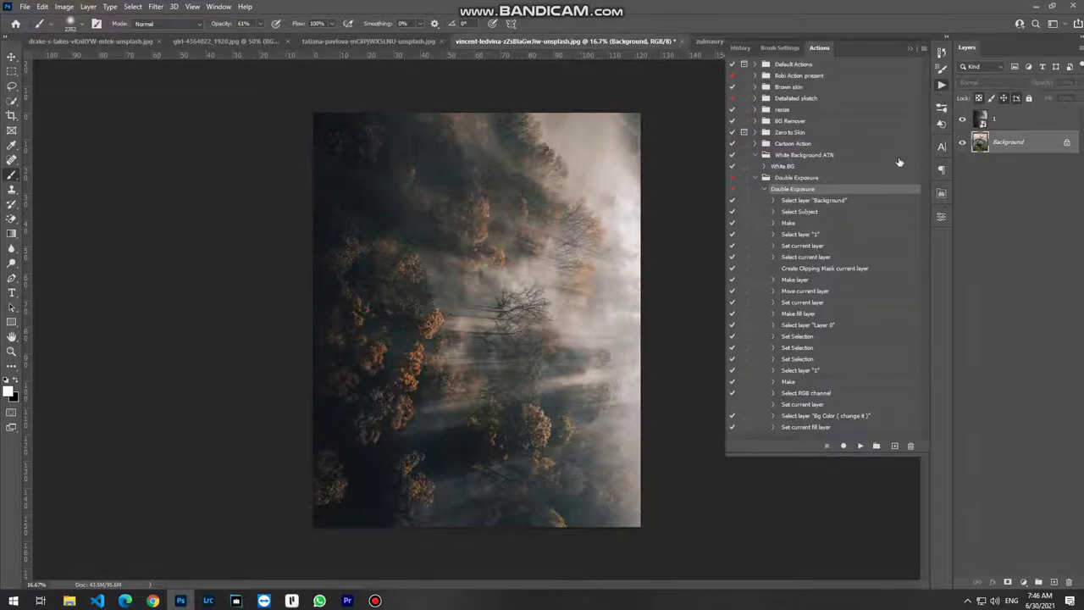
click(861, 446)
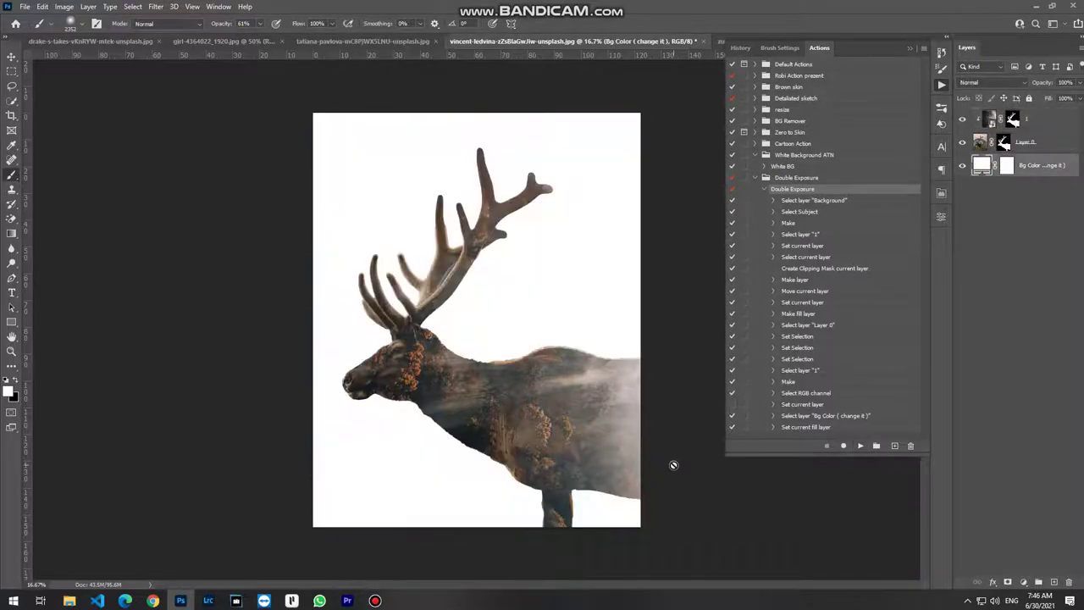
click(1013, 120)
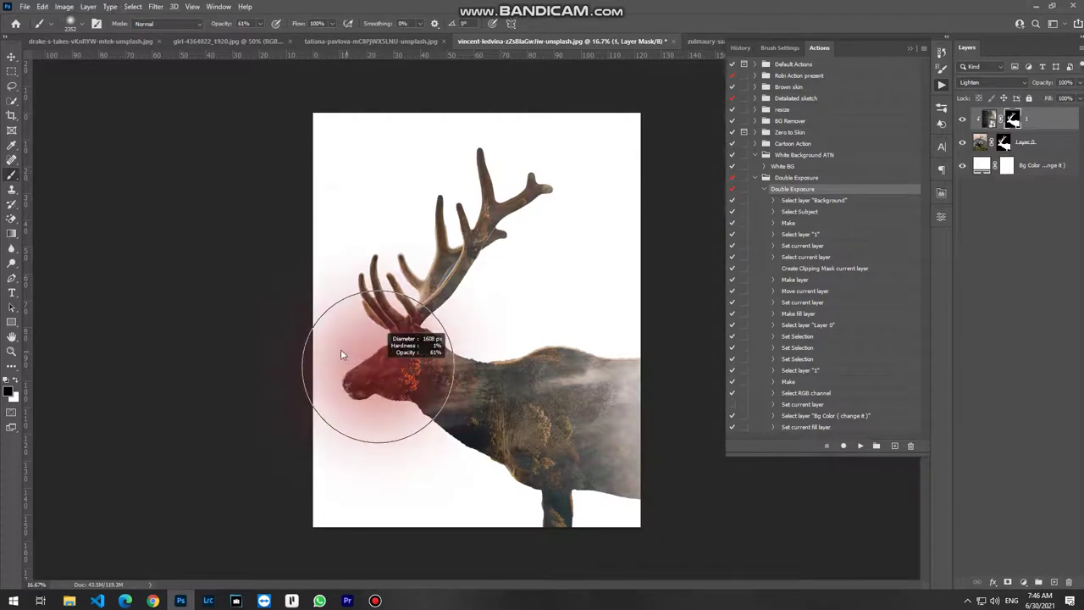
drag(340, 349, 328, 349)
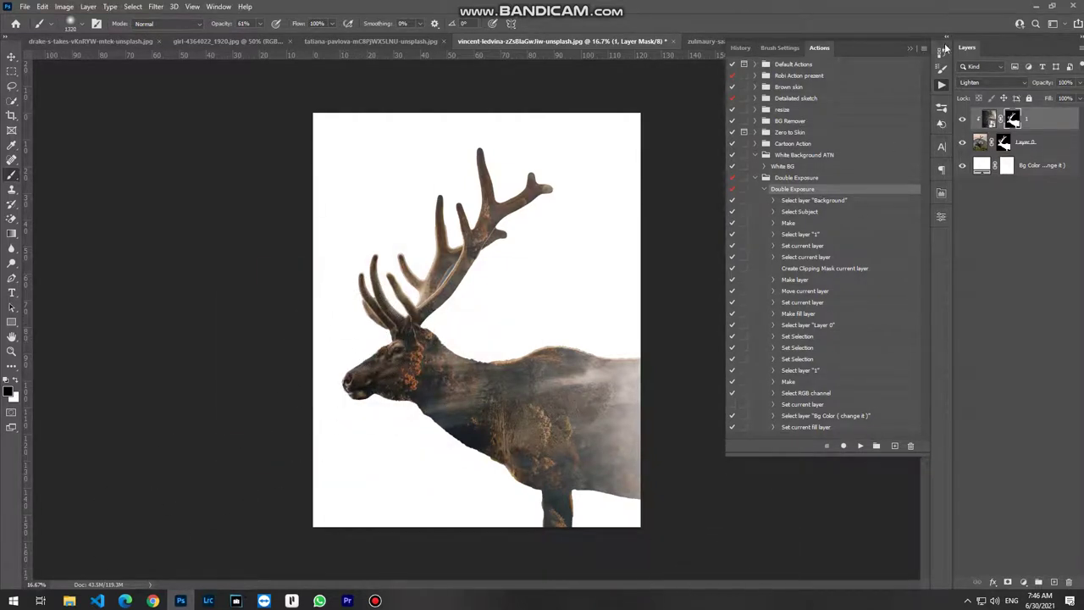
Compare with the original elk in History, restore the result, and switch to the man's portrait.
click(941, 52)
click(863, 75)
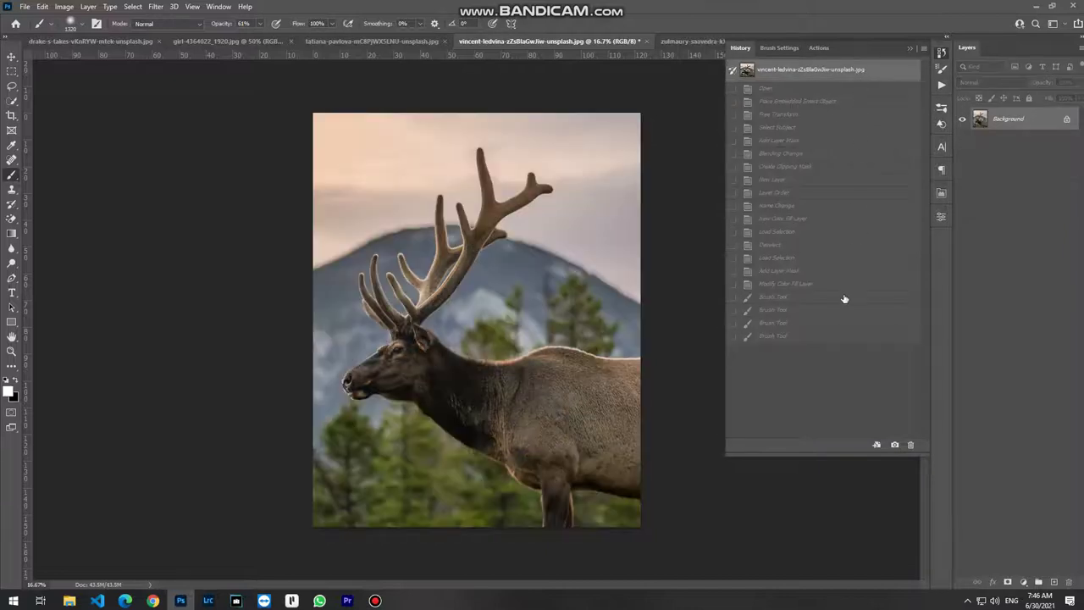
click(814, 338)
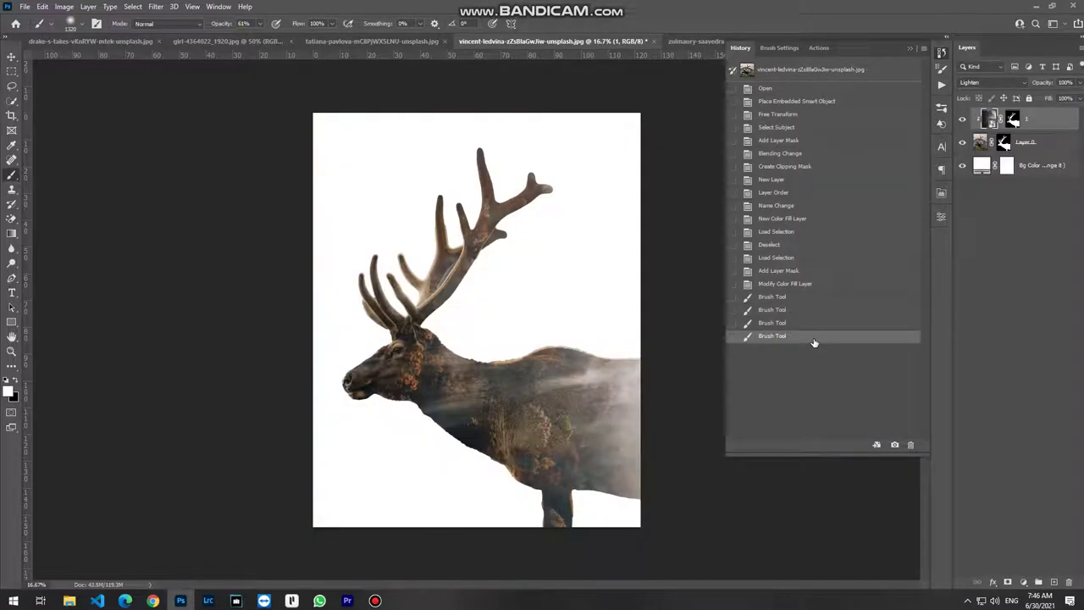
click(373, 40)
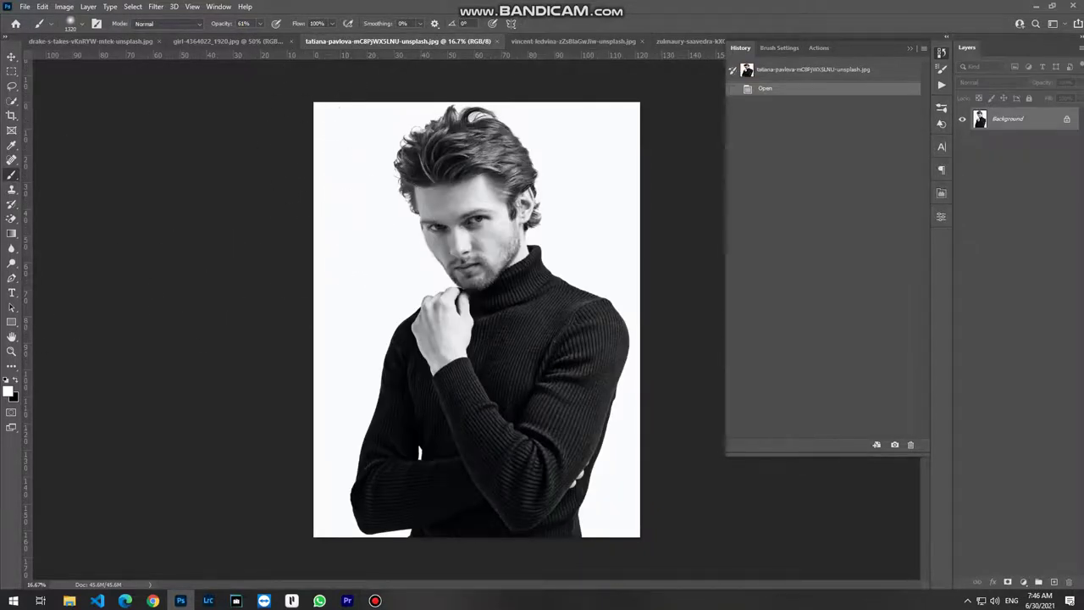
Place the Milky Way image over the man's portrait, enlarged and tilted to fill the canvas.
key(ctrl+shift+p)
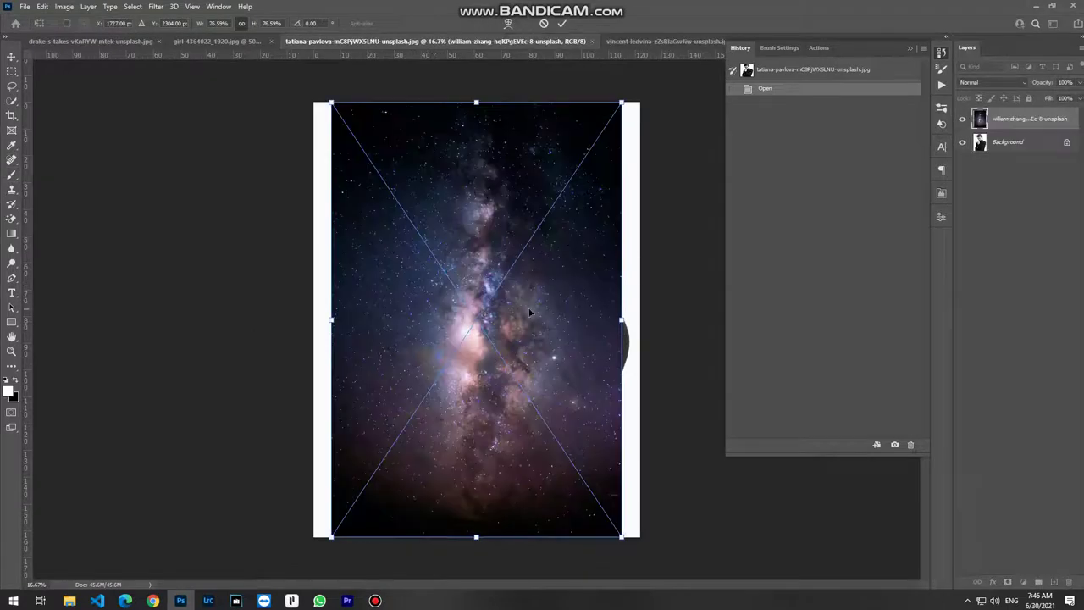
key(Return)
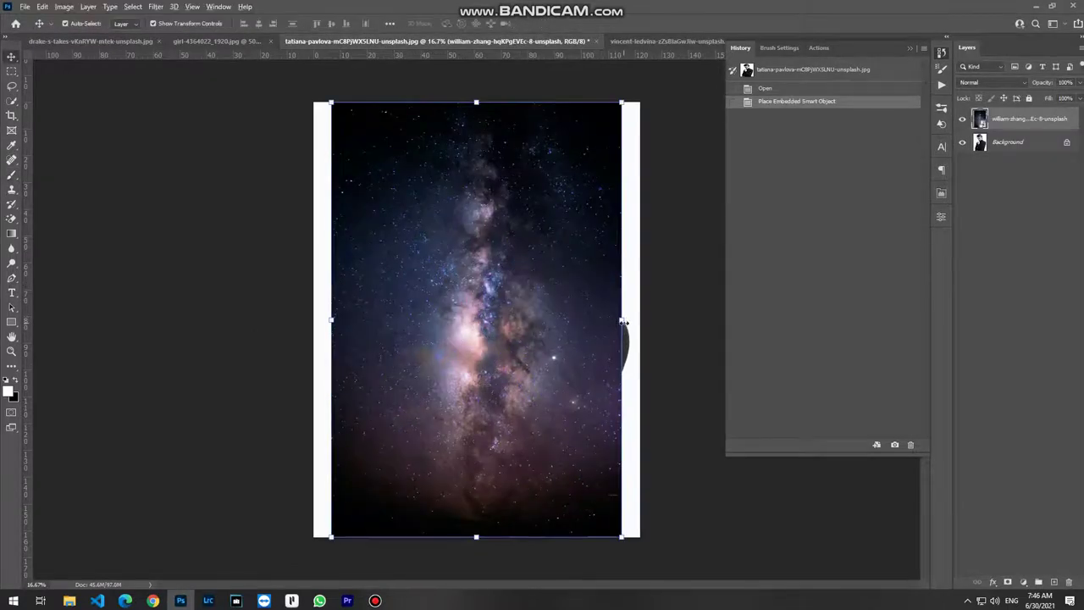
drag(622, 322, 639, 320)
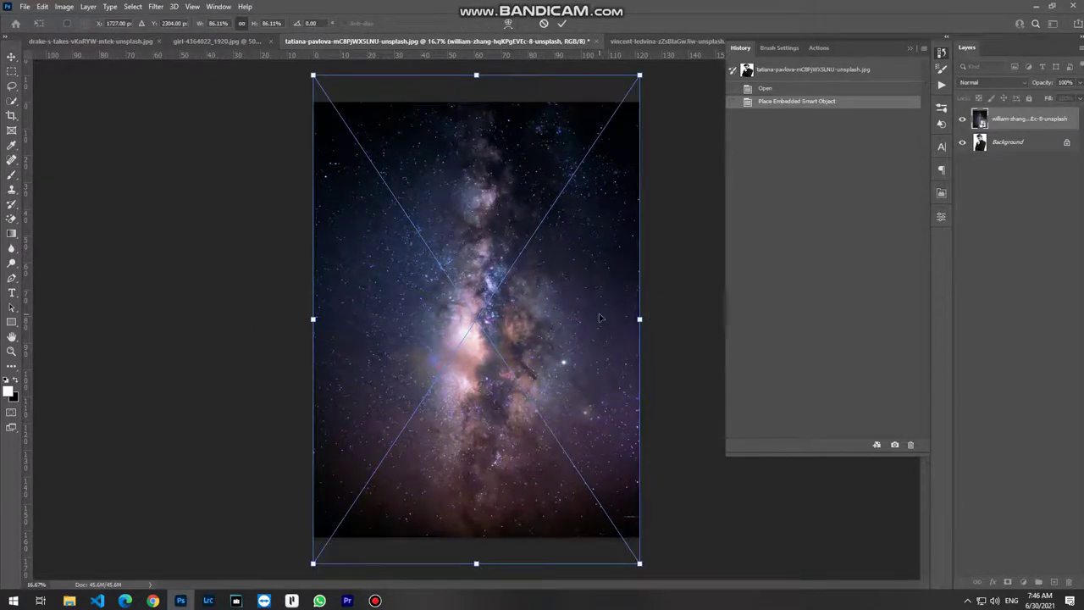
key(Return)
key(ctrl+minus)
key(ctrl+minus)
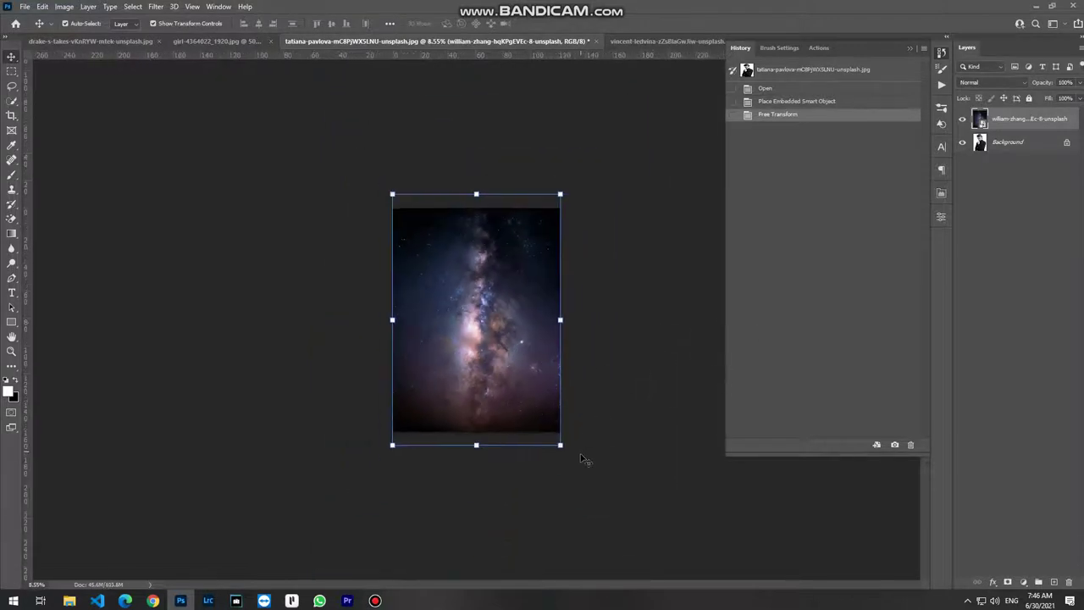
key(ctrl+t)
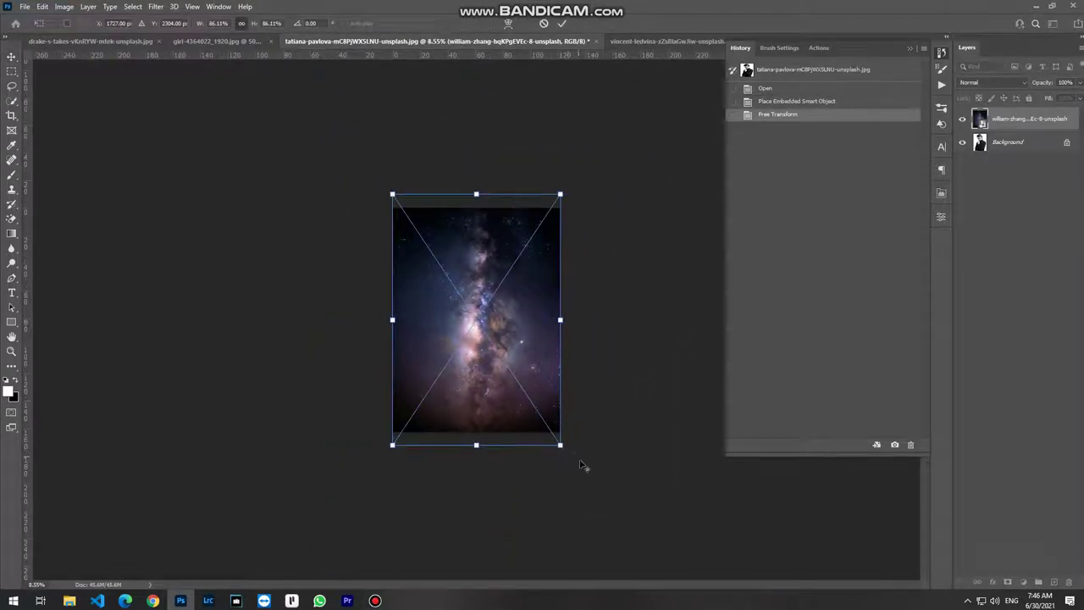
mouse_move(559, 445)
mouse_down()
mouse_move(594, 462)
mouse_move(605, 484)
mouse_up()
drag(661, 478, 626, 383)
drag(550, 250, 558, 262)
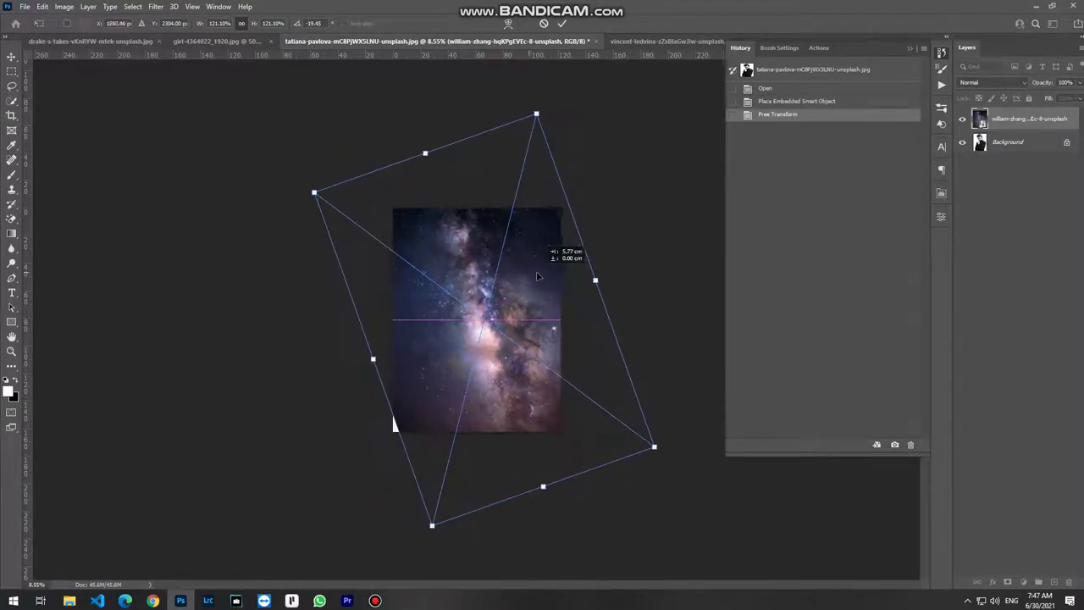
key(Return)
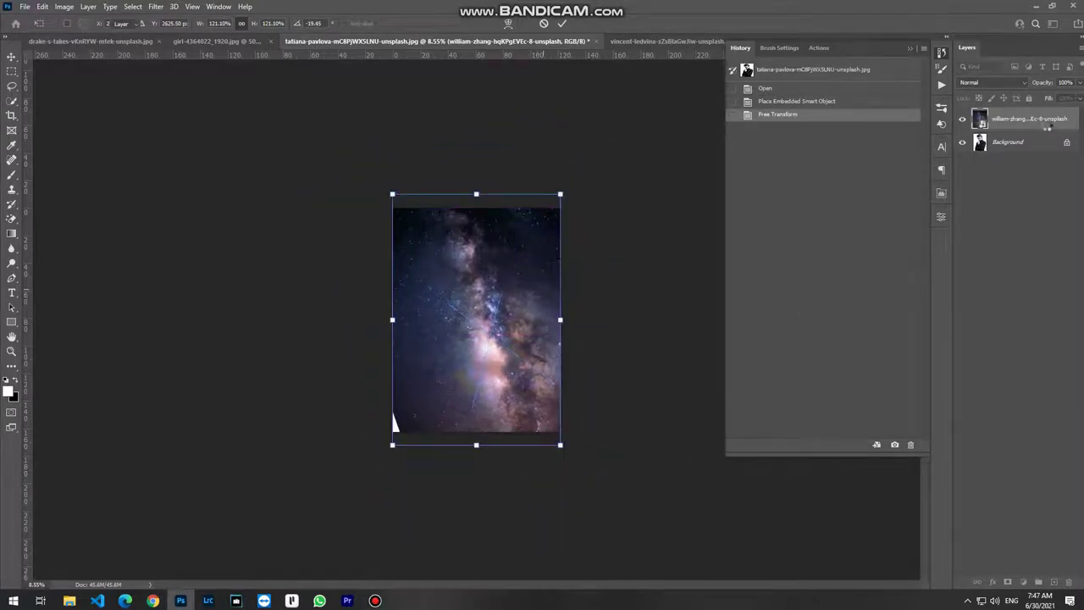
Name the Milky Way layer 1 and select the portrait Background layer.
double_click(1029, 118)
text(1)
key(Return)
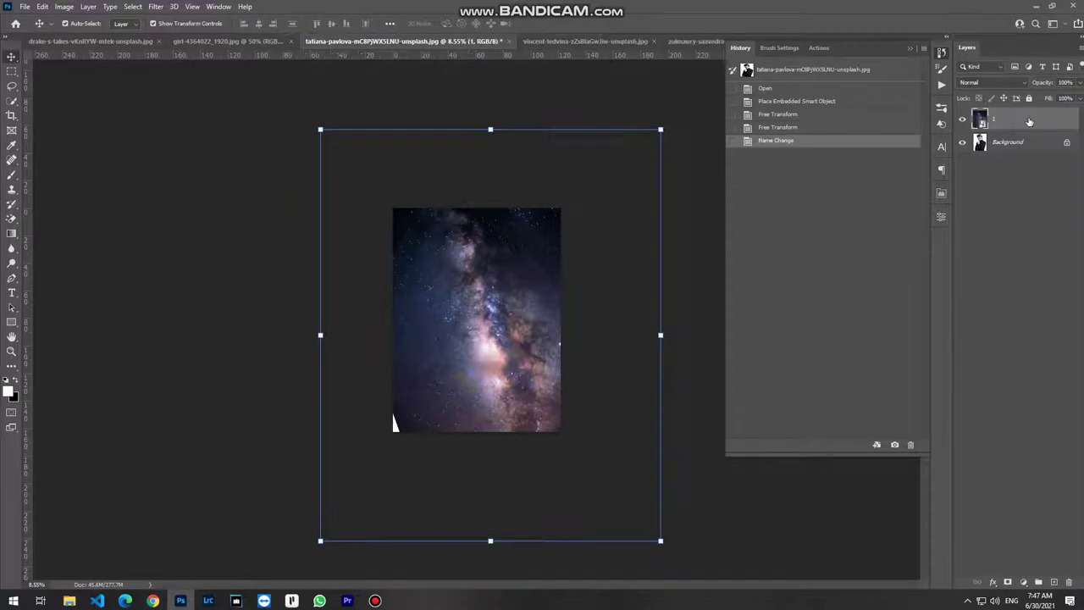
click(1033, 143)
click(947, 87)
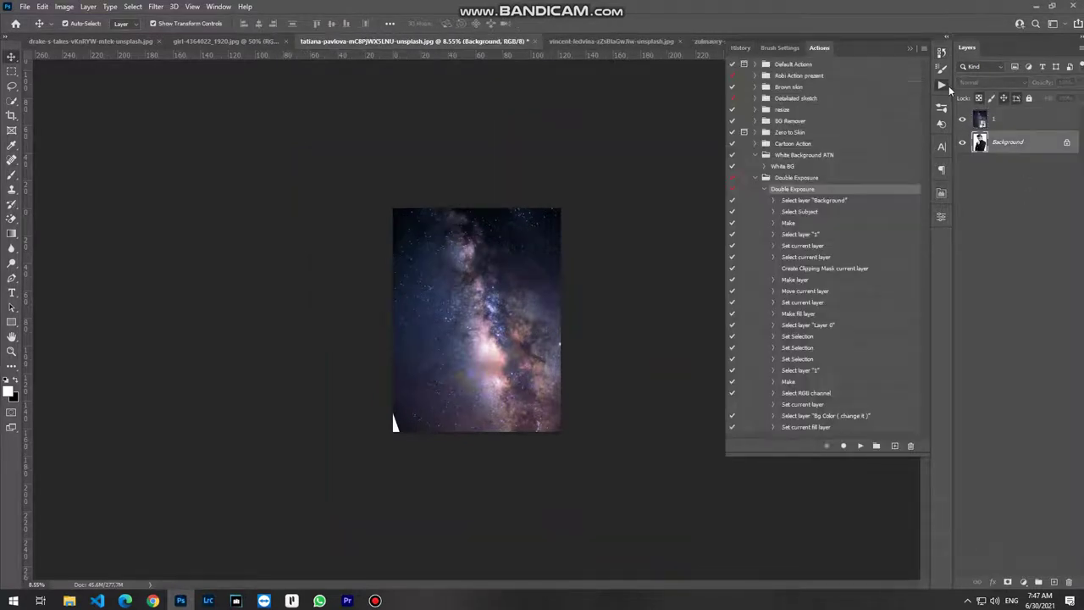
Run Double Exposure and paint the Milky Way layer's mask with a much smaller brush.
click(859, 447)
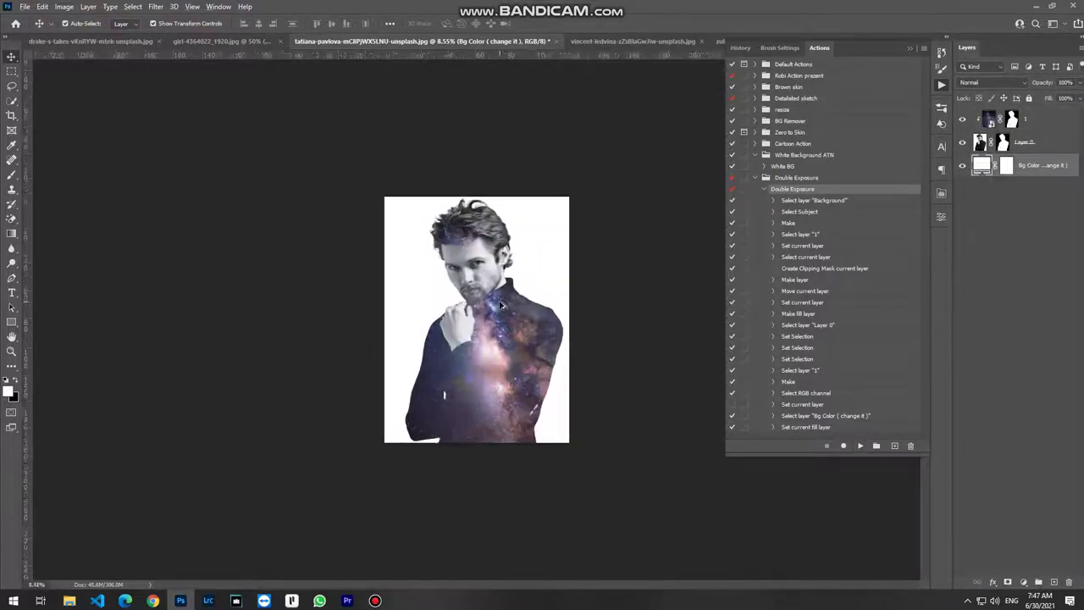
scroll(599, 346, up, 5)
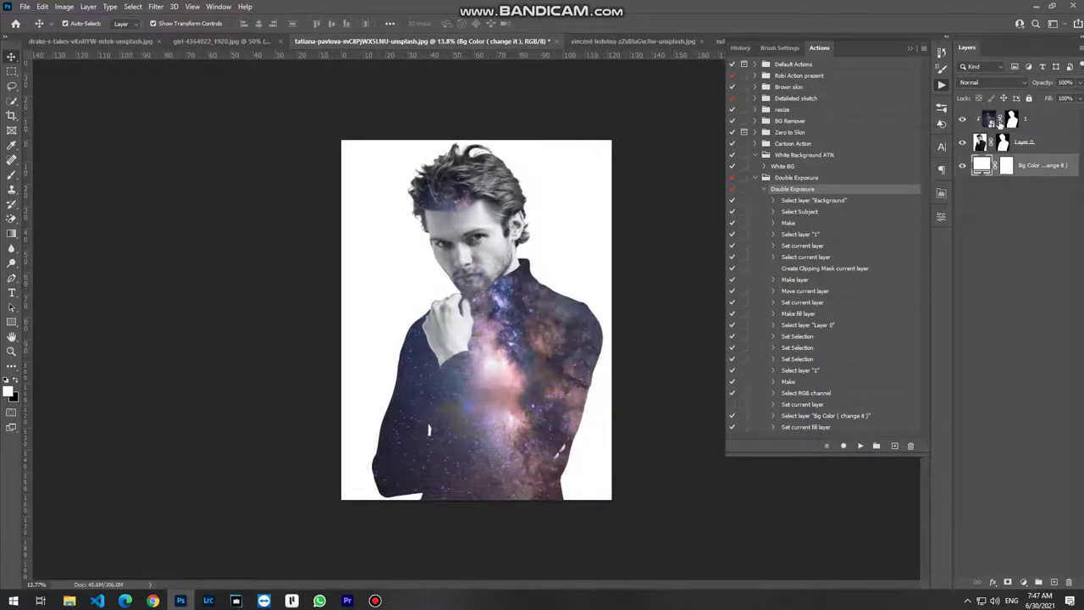
click(999, 123)
key(b)
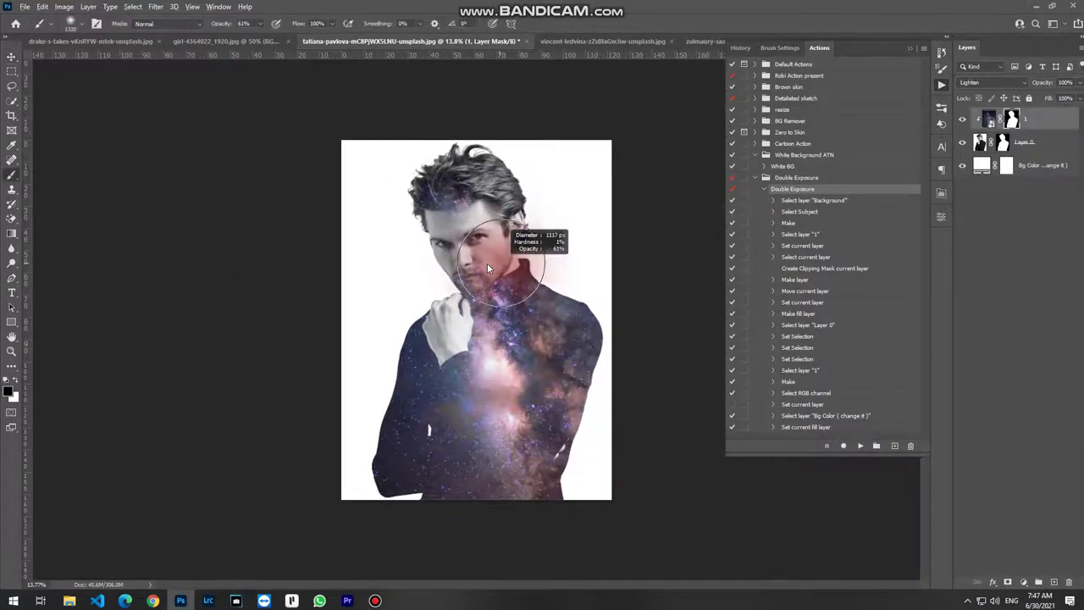
drag(487, 268, 449, 268)
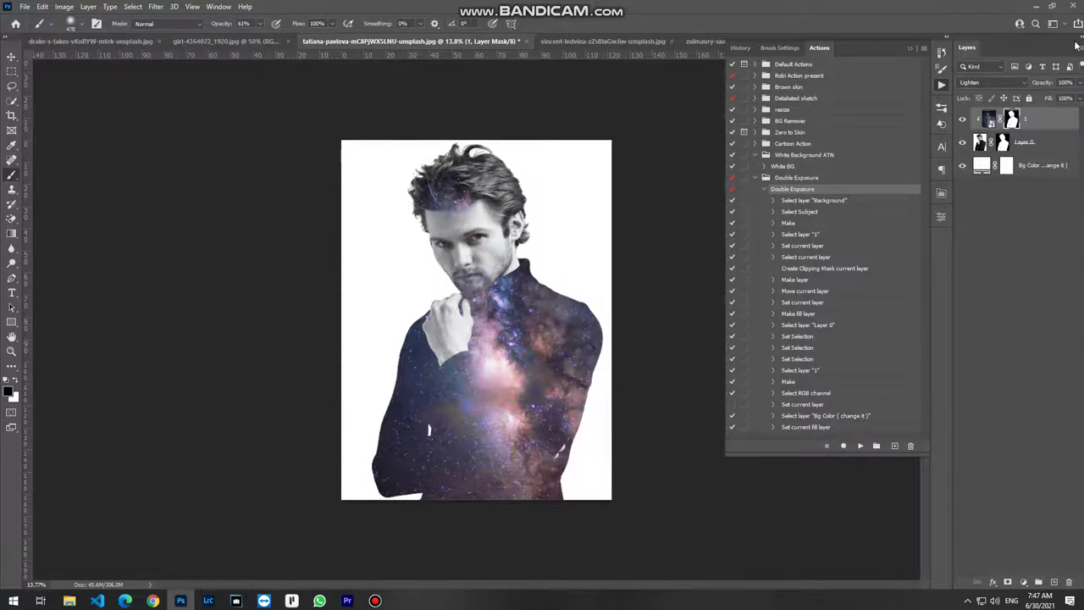
Compare with the original in History, restore the result, and switch to girl-4364022_1920.jpg.
click(741, 47)
click(840, 73)
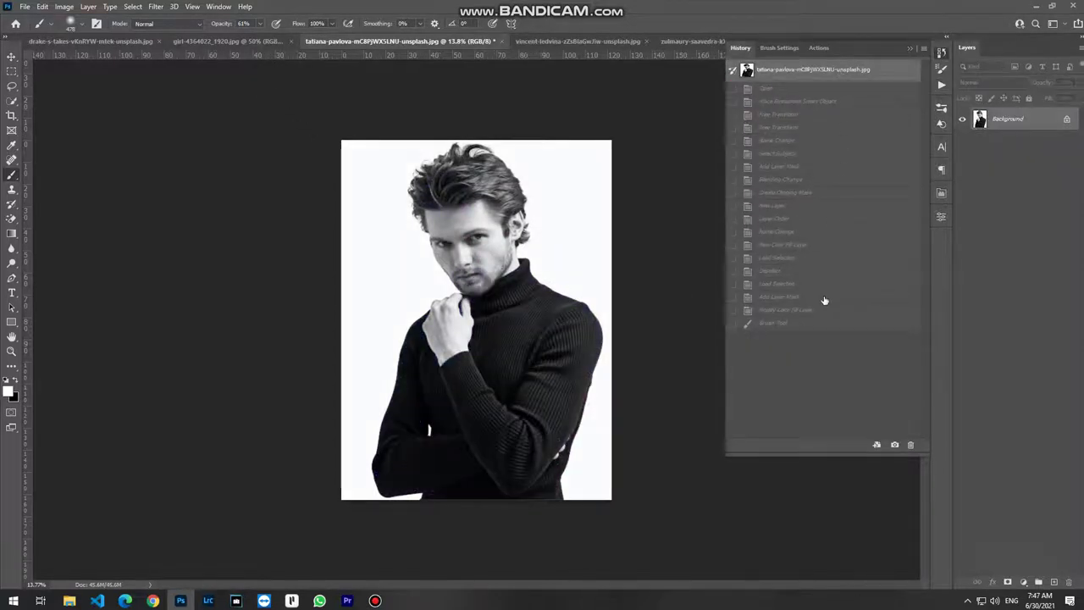
click(812, 323)
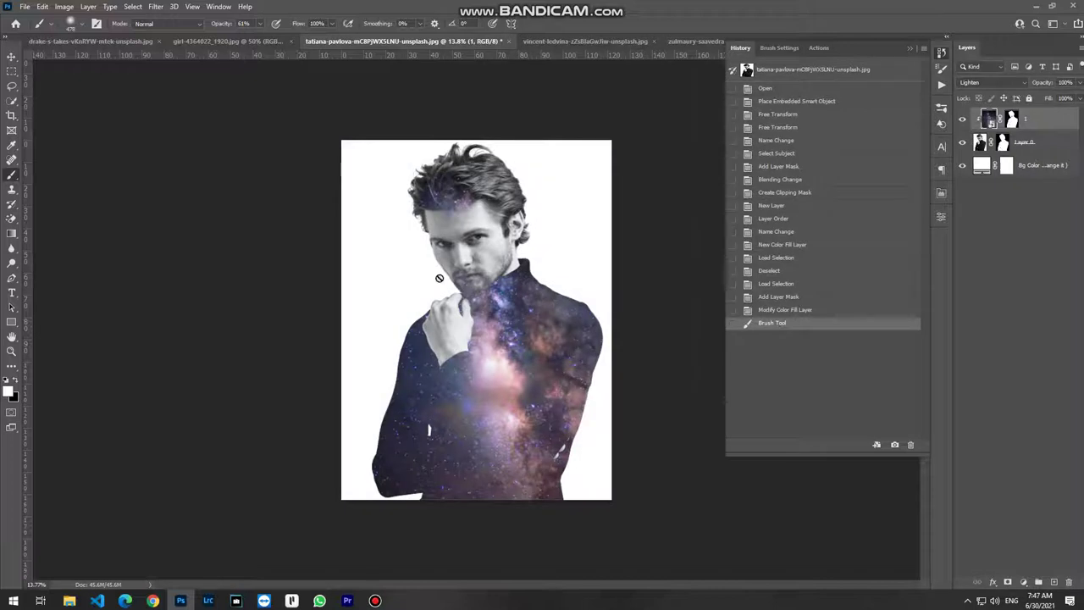
click(226, 41)
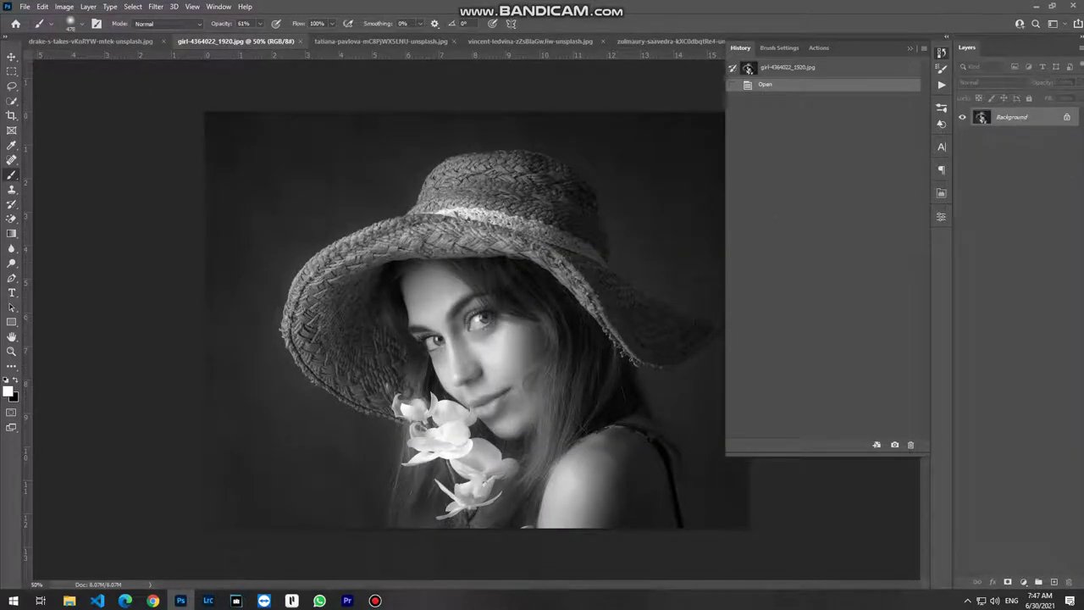
Place the misty forest image over the hat woman's portrait and enlarge it to cover her.
click(69, 600)
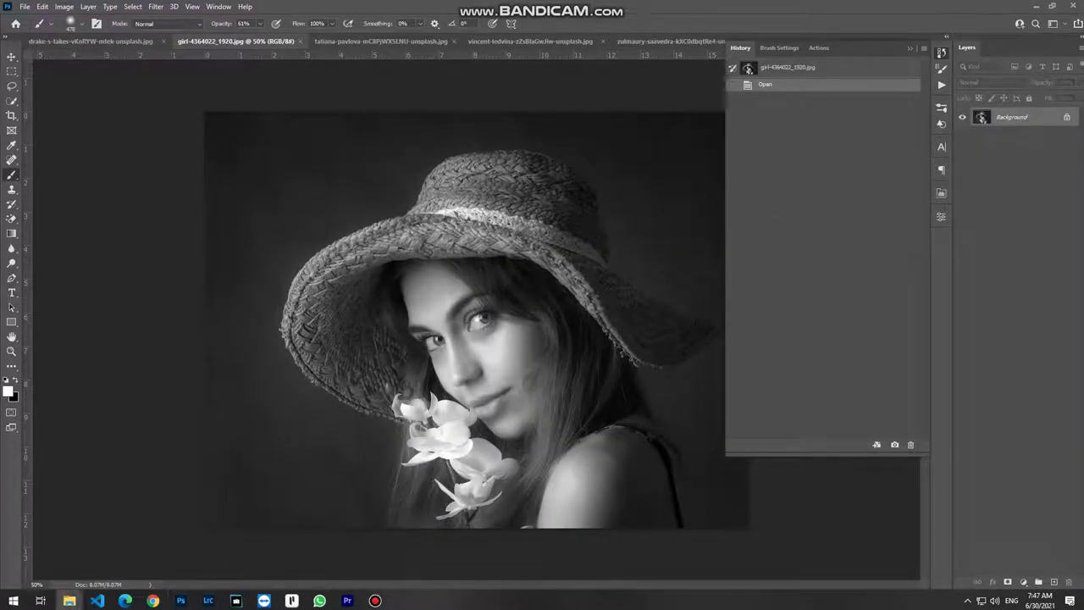
drag(69, 600, 584, 461)
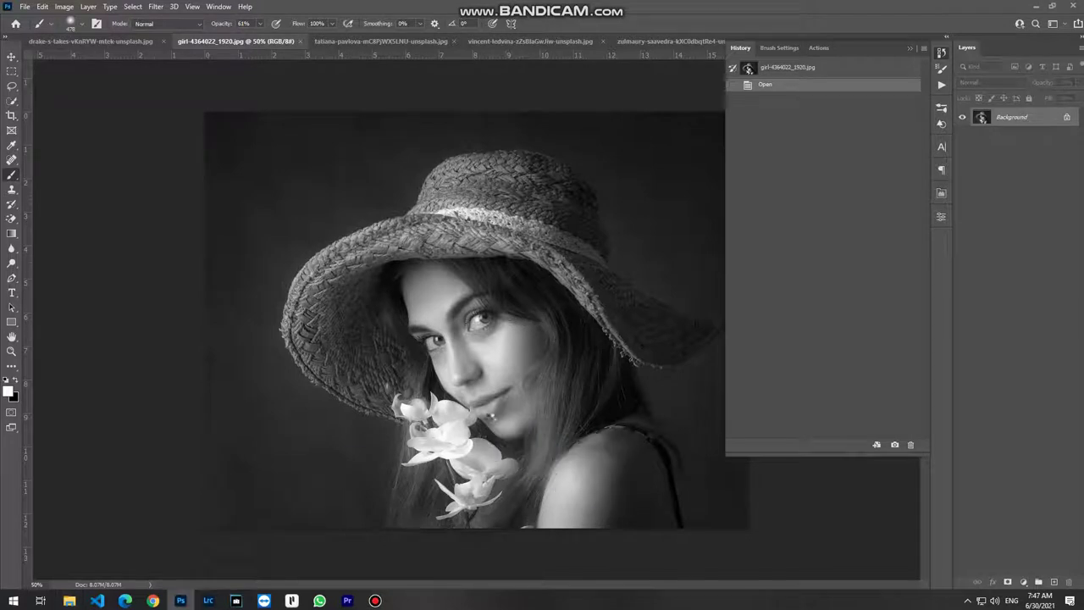
scroll(601, 326, down, 5)
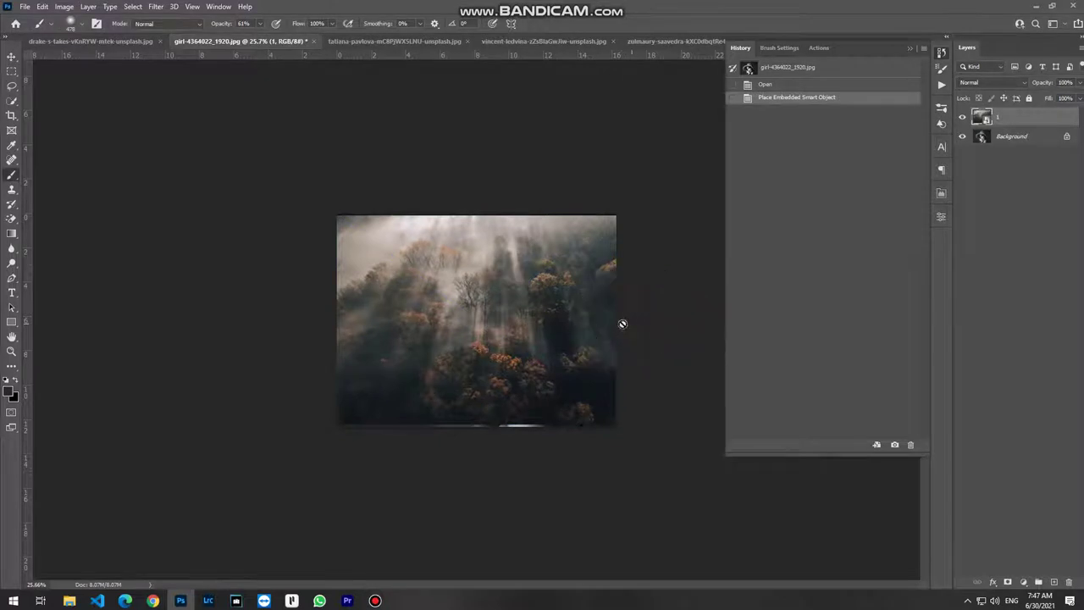
drag(616, 320, 629, 321)
key(Return)
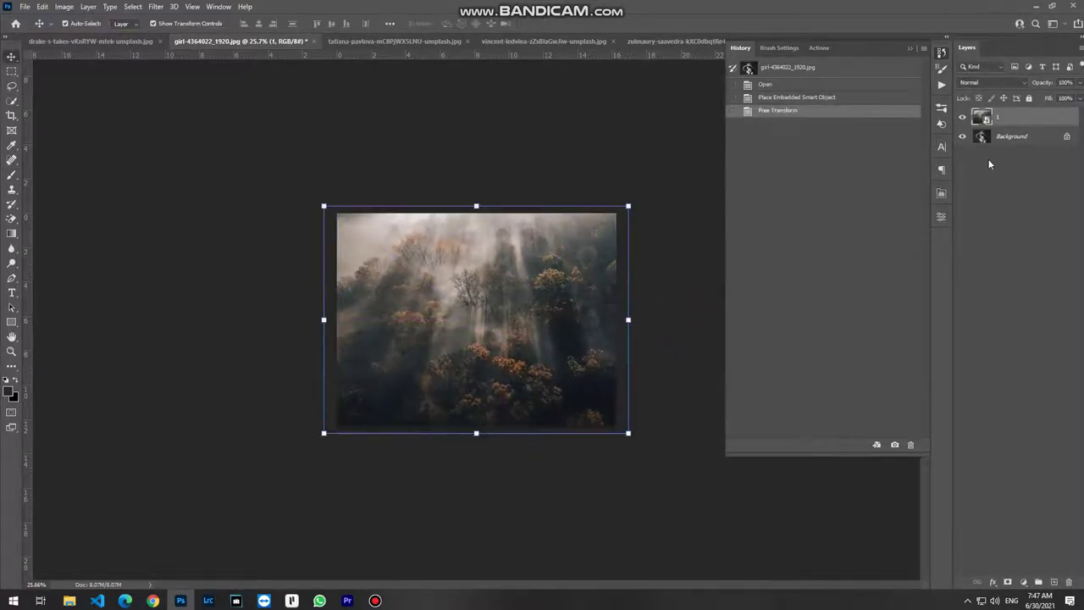
Run the Double Exposure action on the Background layer, then compare with the original in History.
click(1022, 138)
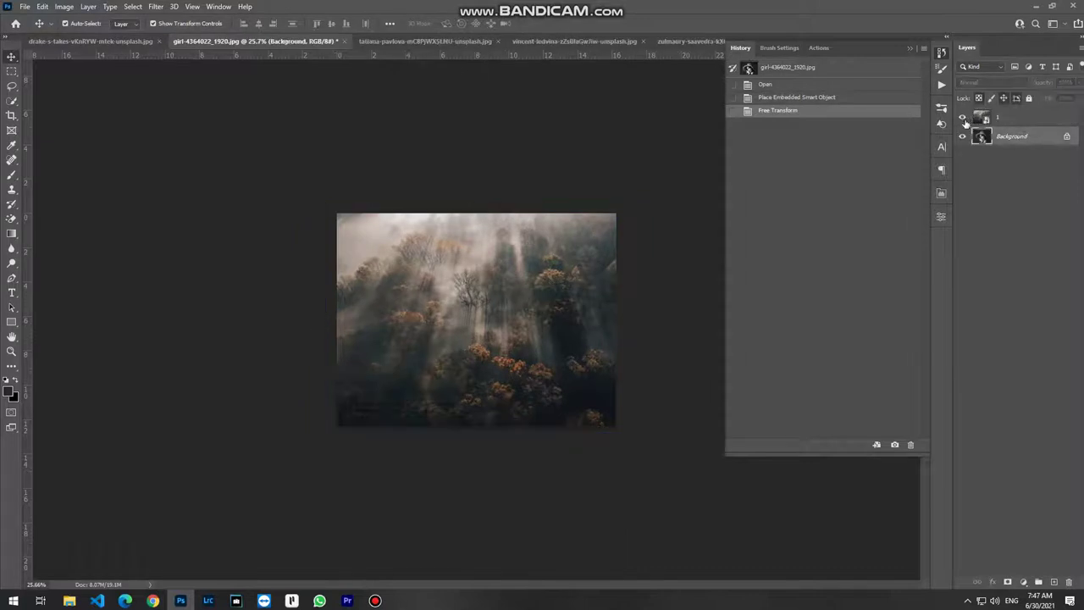
click(941, 86)
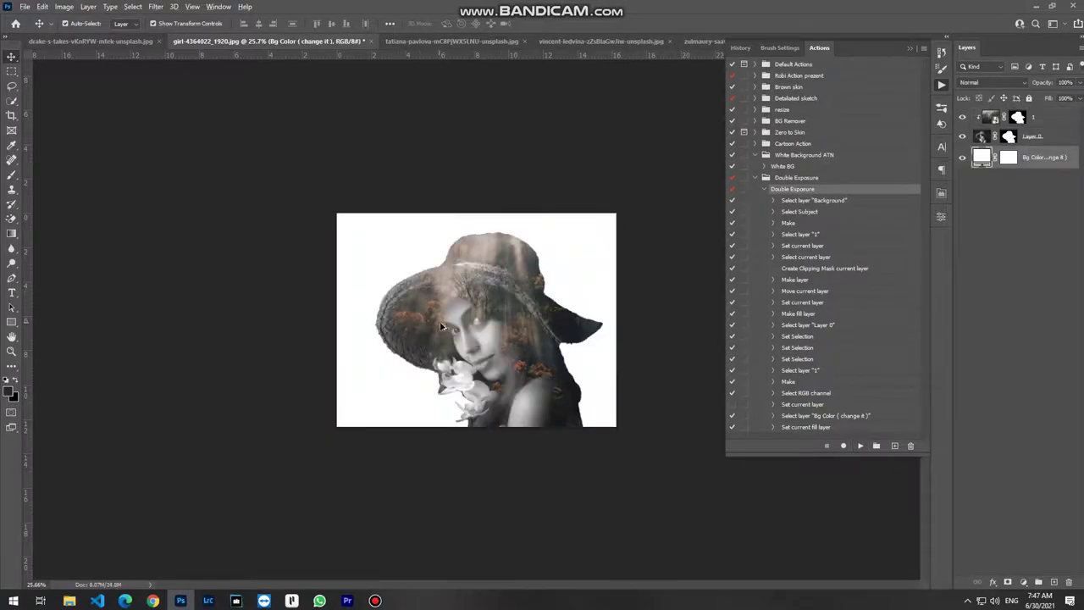
scroll(440, 326, up, 2)
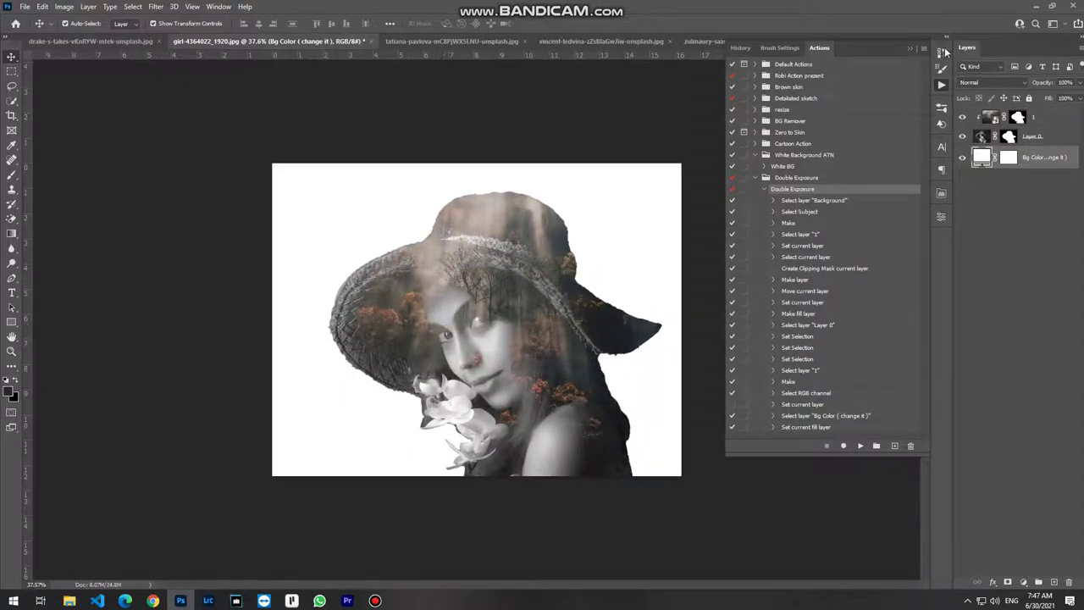
click(940, 53)
click(863, 69)
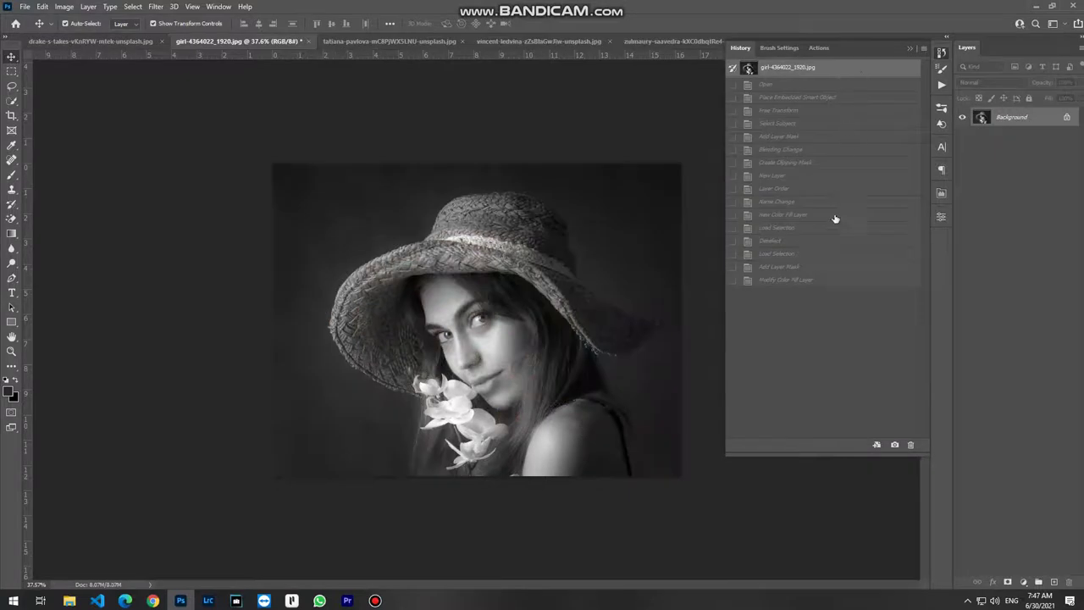
click(820, 279)
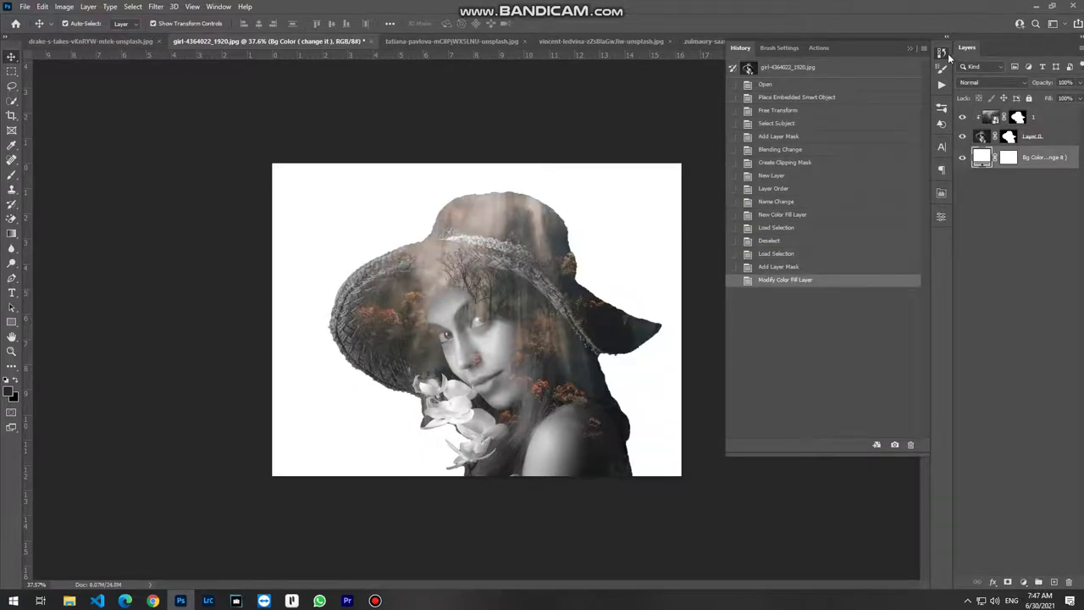
click(103, 41)
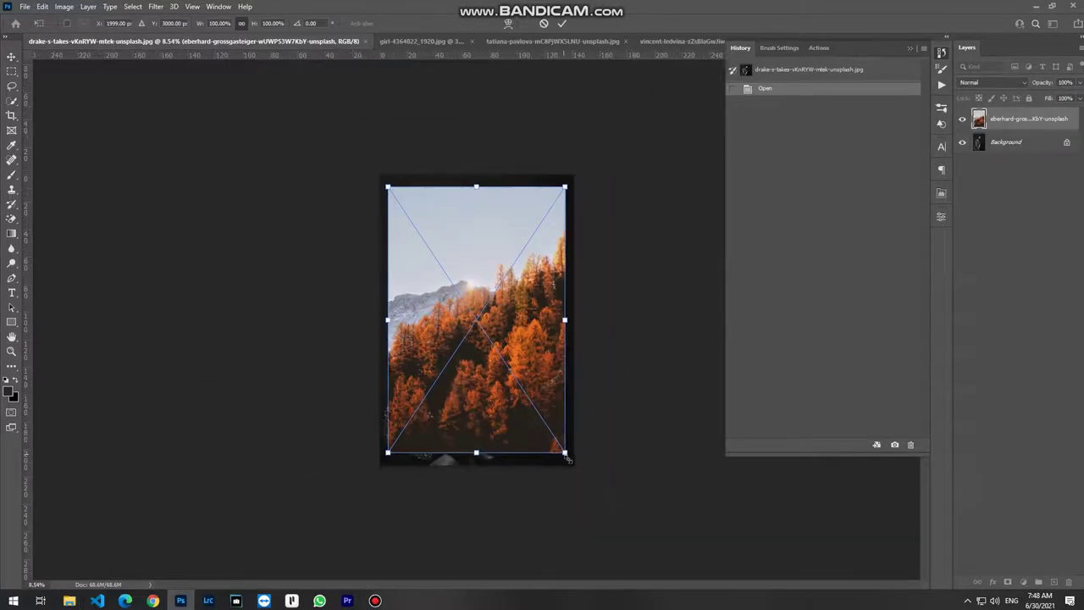
Scale the autumn forest to 115.61% over the sunglasses portrait and target the Background layer for the action.
drag(566, 457, 580, 481)
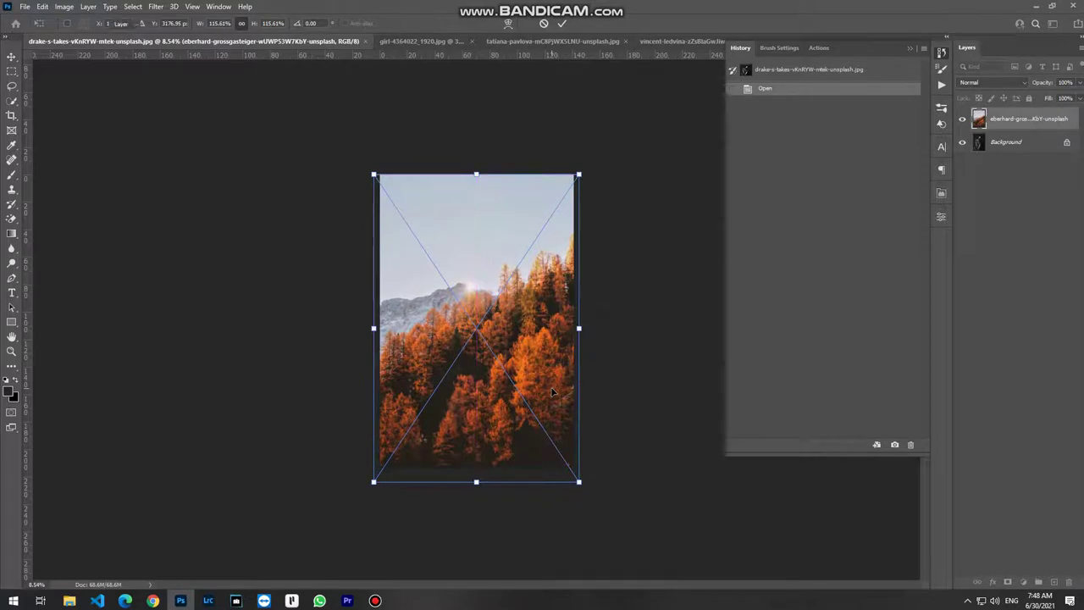
key(Return)
text(1)
key(Return)
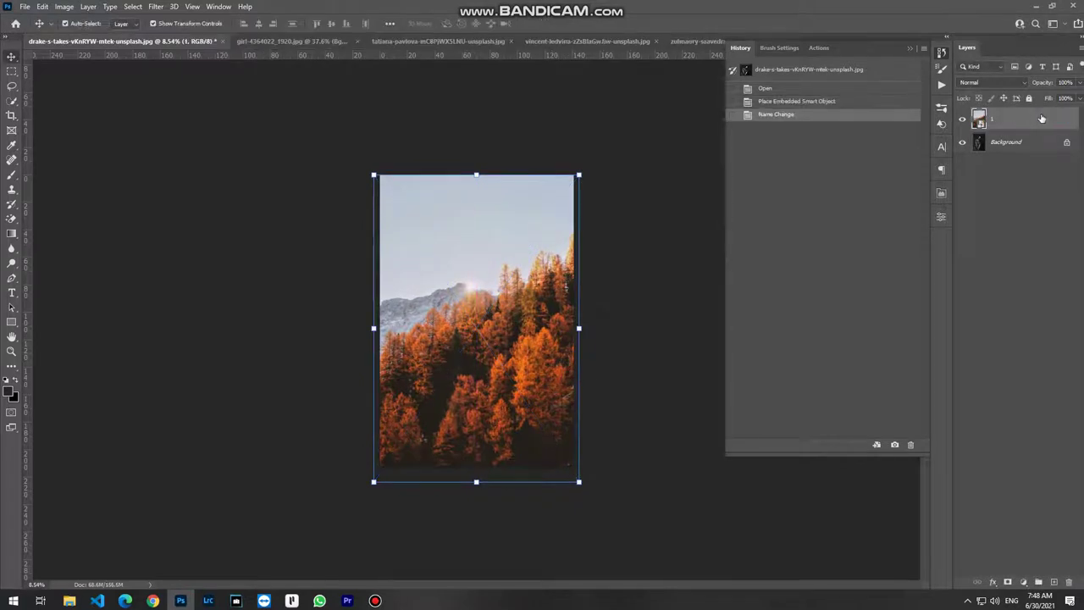
click(1008, 142)
click(941, 84)
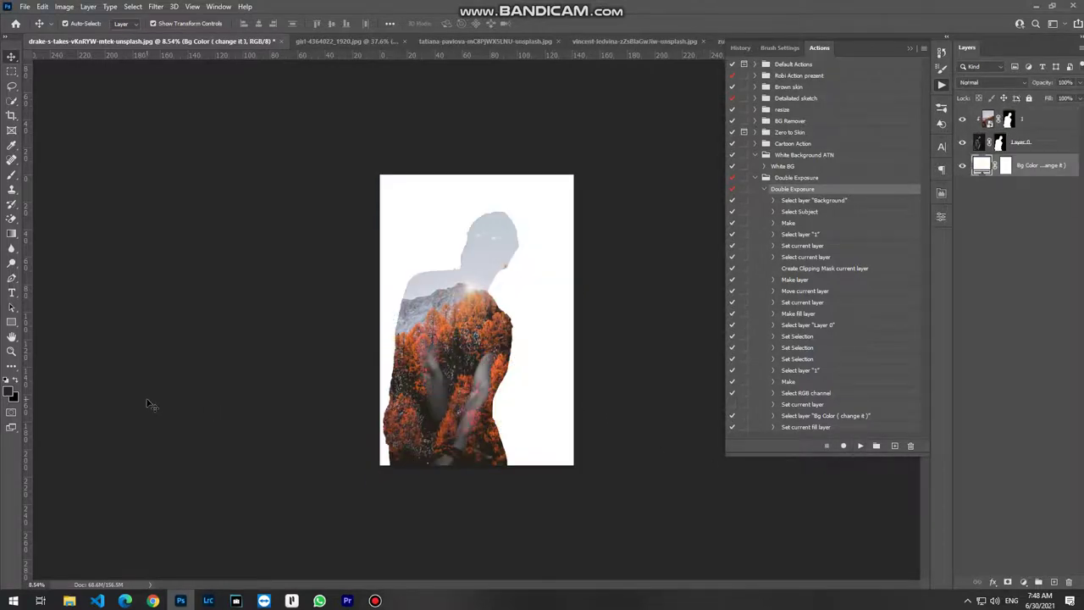
Brush on the forest mask in black to reveal the man's head and blend around his hands.
click(10, 379)
click(1009, 121)
key(b)
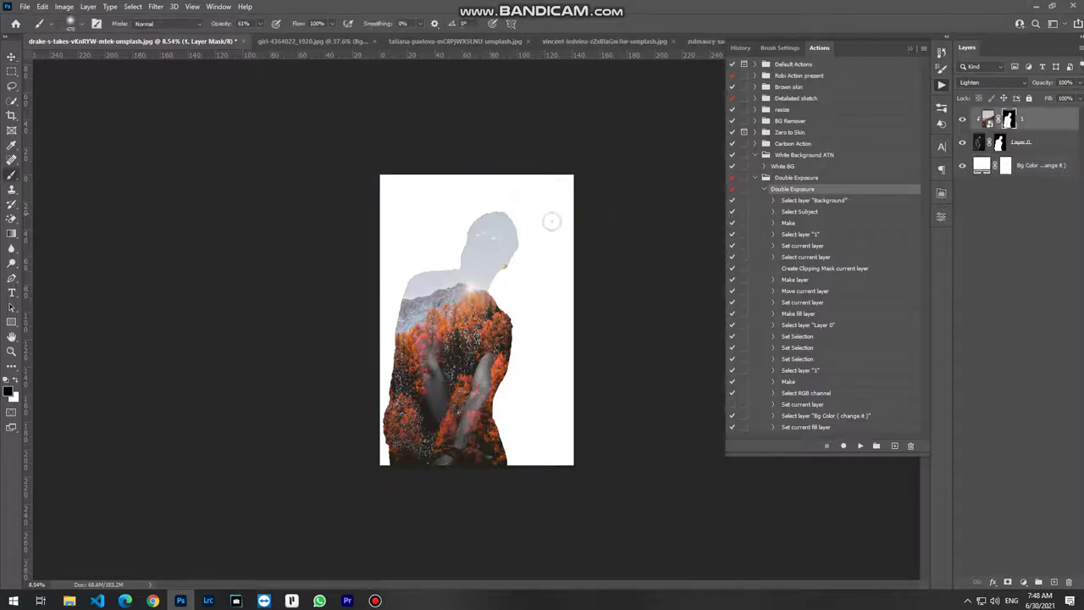
drag(492, 249, 534, 258)
drag(496, 212, 457, 225)
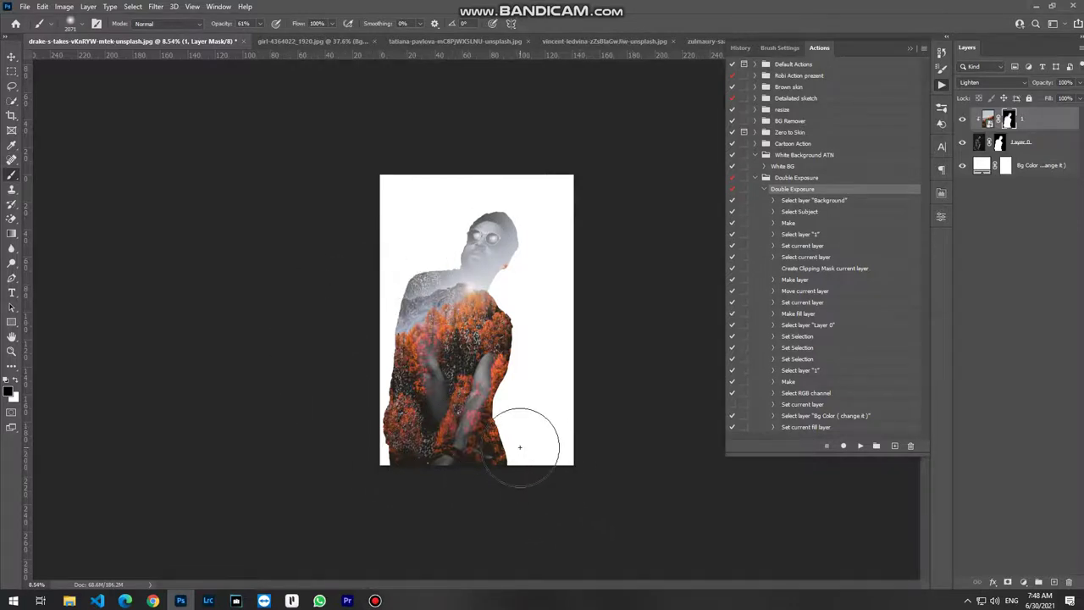
drag(519, 443, 495, 445)
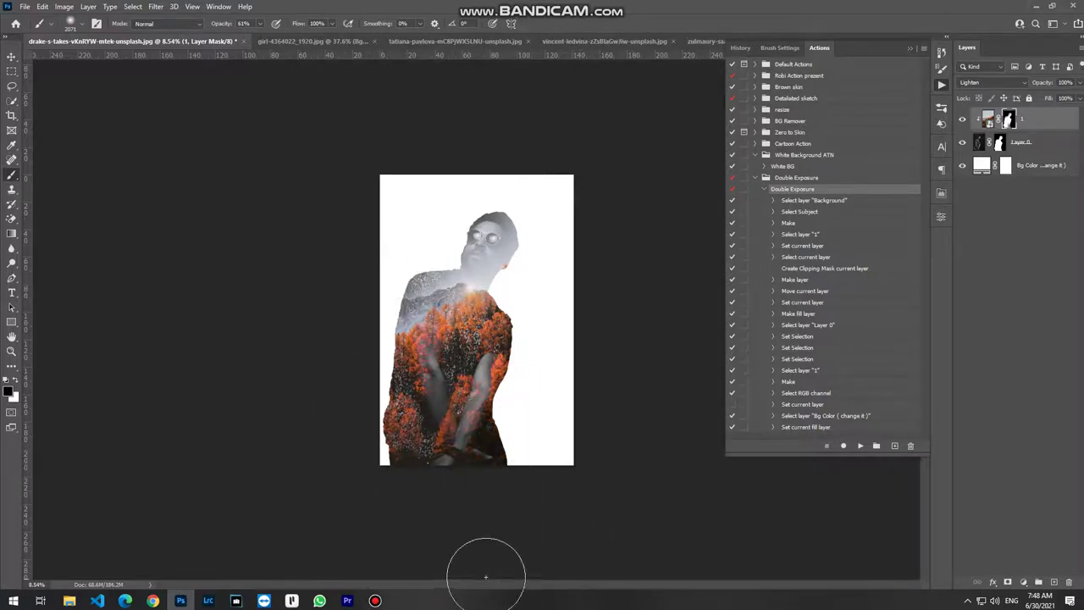
scroll(424, 447, up, 2)
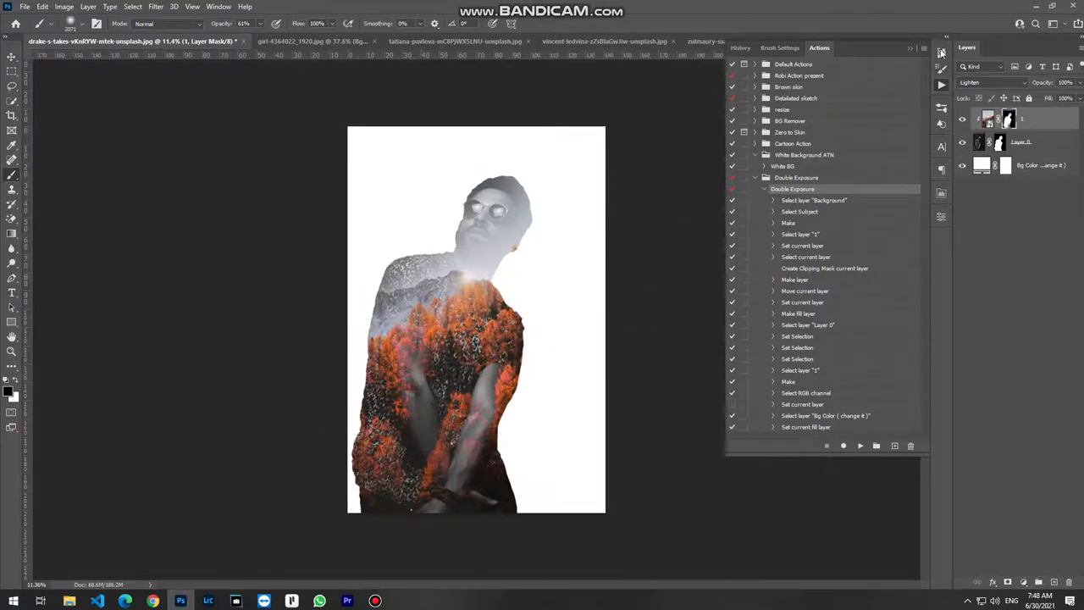
Compare the result with the original photo in History, then switch to the hat woman's document.
click(942, 53)
click(881, 75)
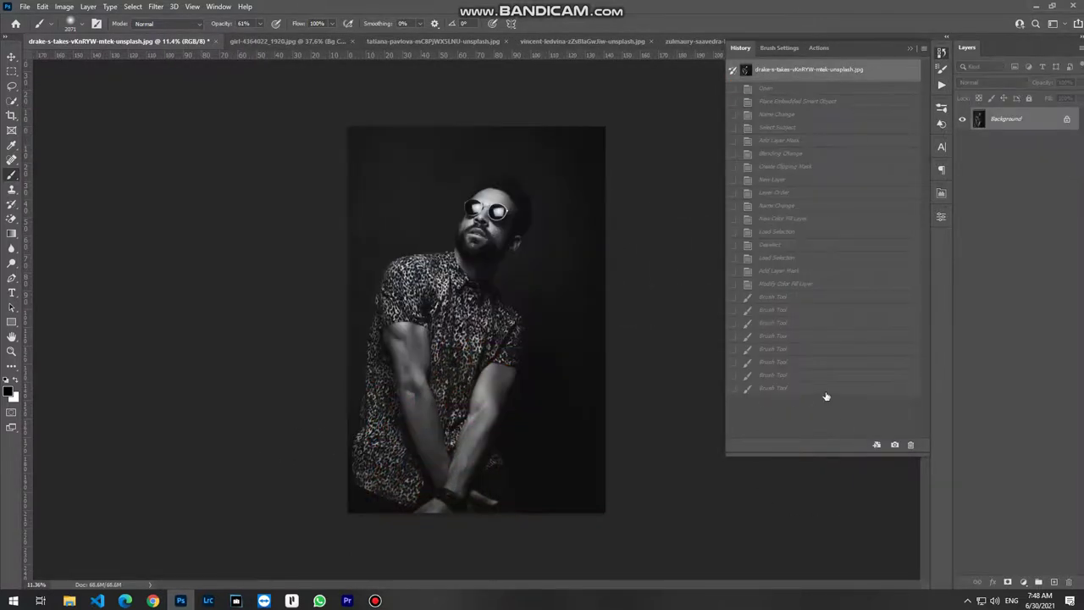
click(825, 395)
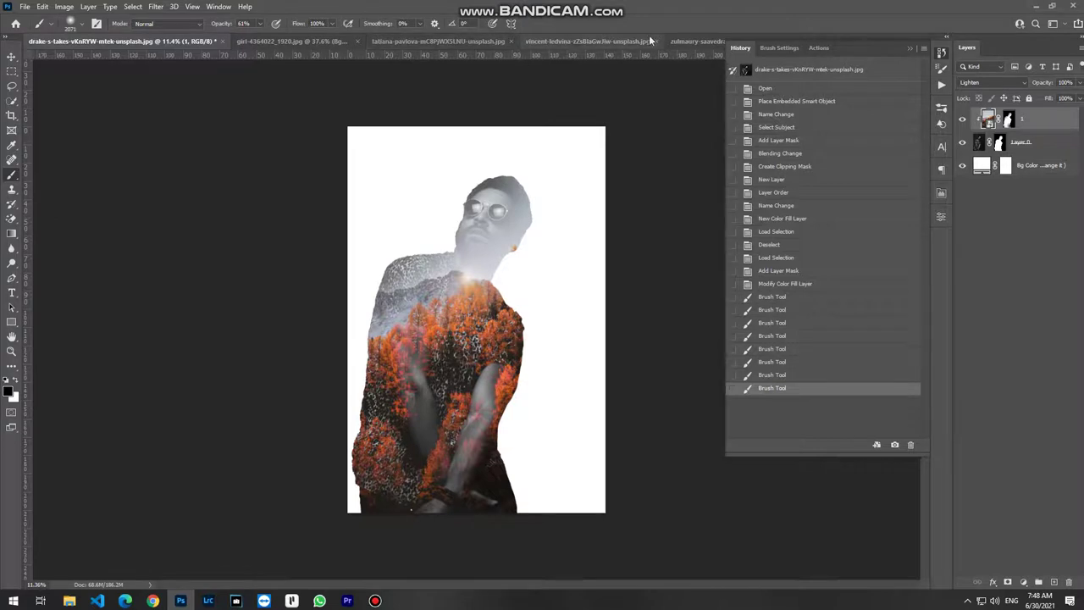
click(292, 40)
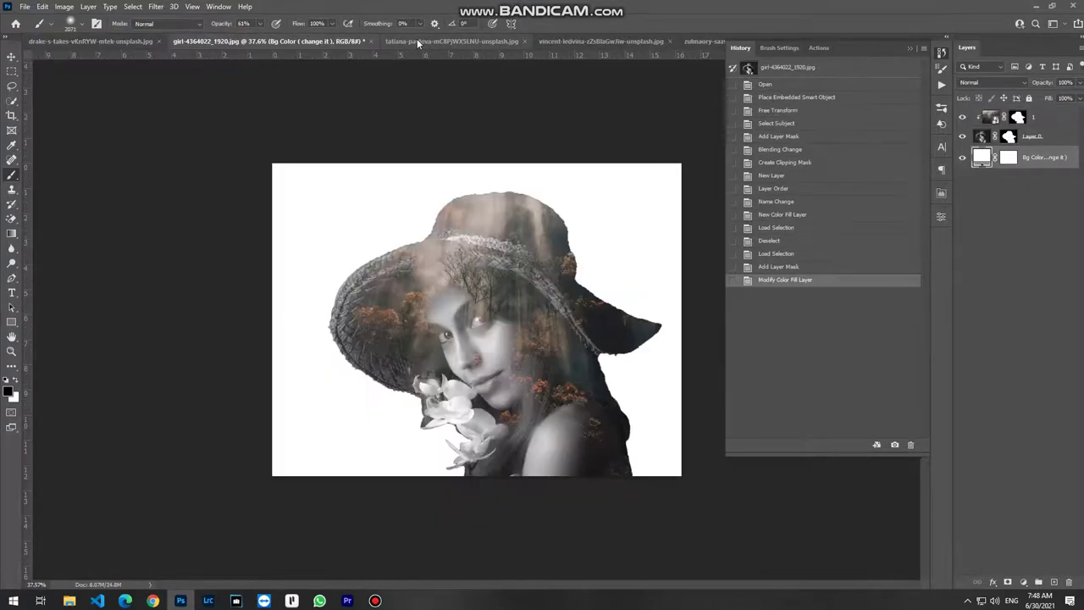
Cycle through the elk and mountain-woman double exposures, then open the man-in-cap photo.
click(468, 42)
click(542, 41)
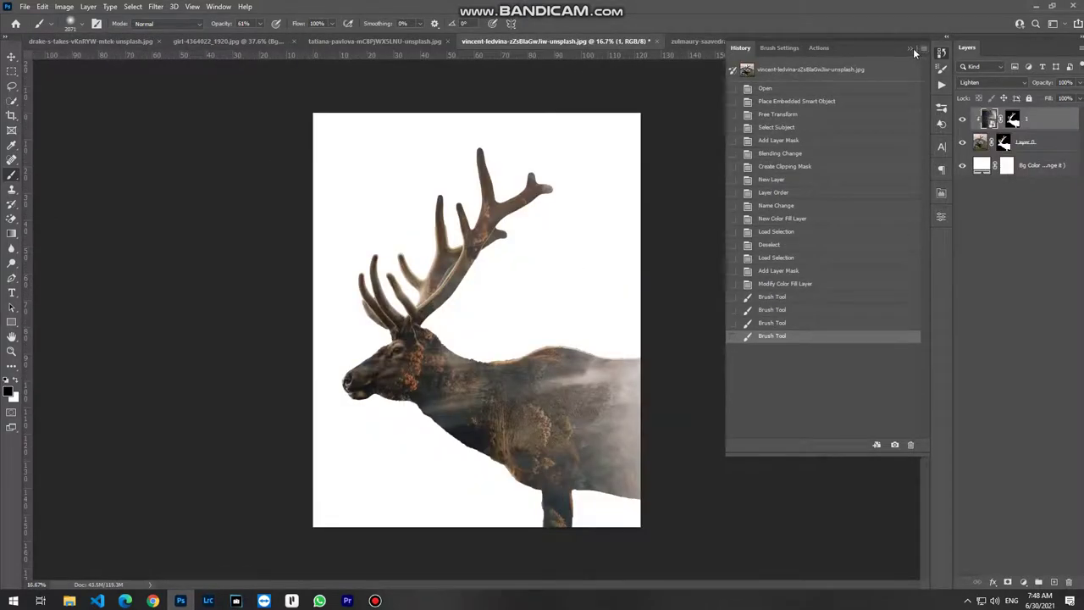
click(911, 48)
click(850, 46)
click(898, 40)
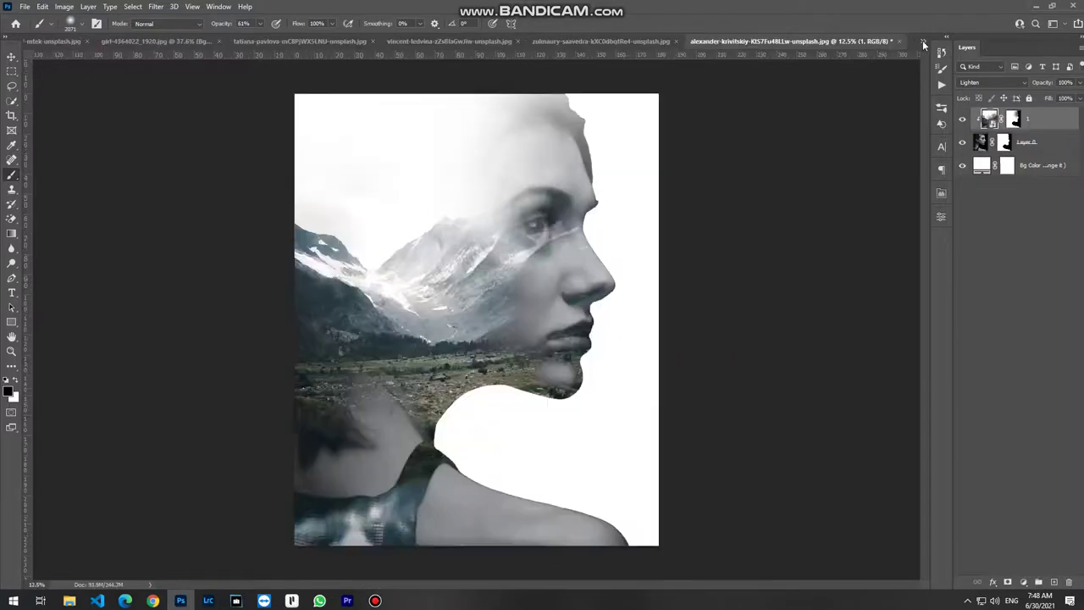
click(923, 41)
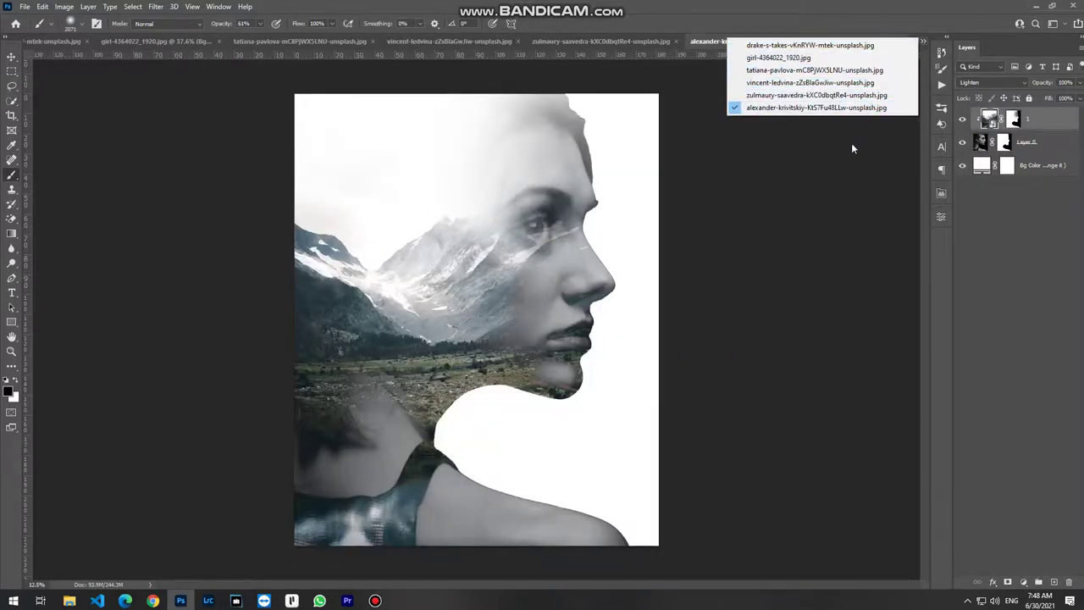
click(829, 205)
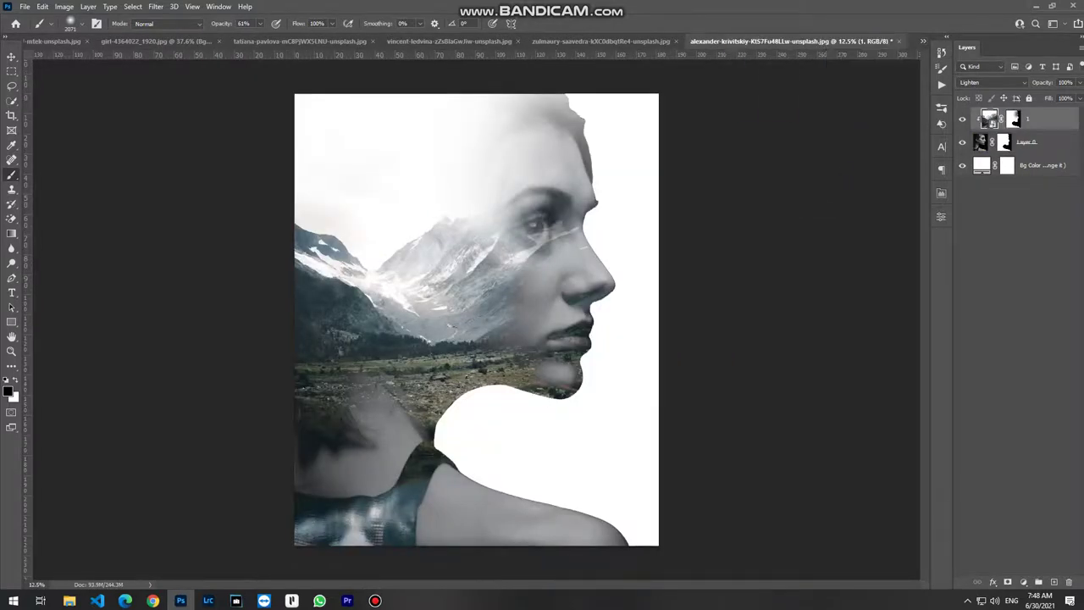
drag(686, 159, 914, 46)
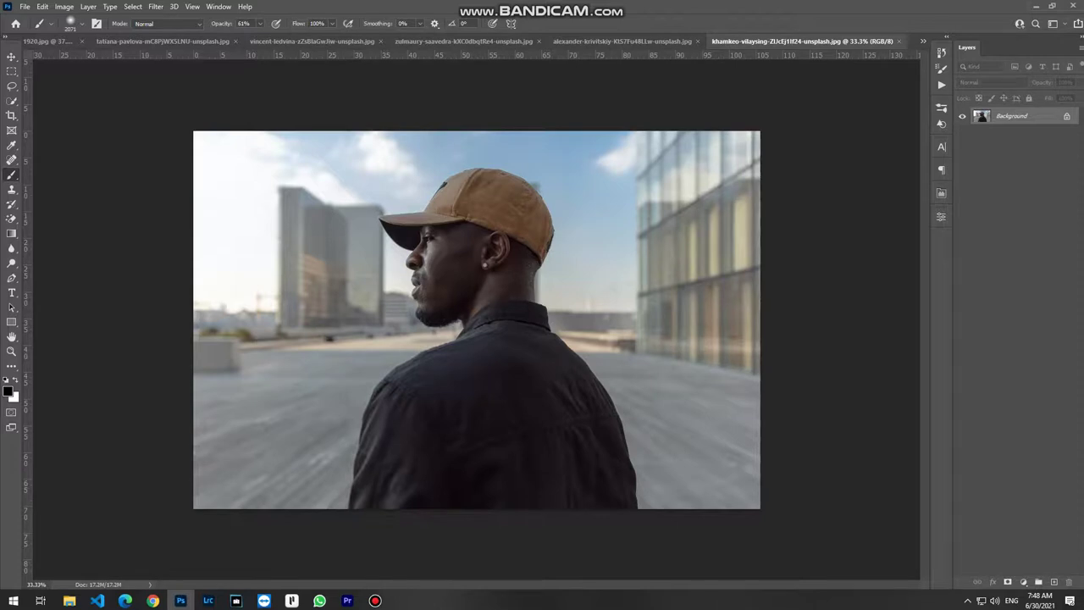
Place the misty forest photo over the man in the cap, enlarging and repositioning it to cover him.
drag(17, 421, 508, 355)
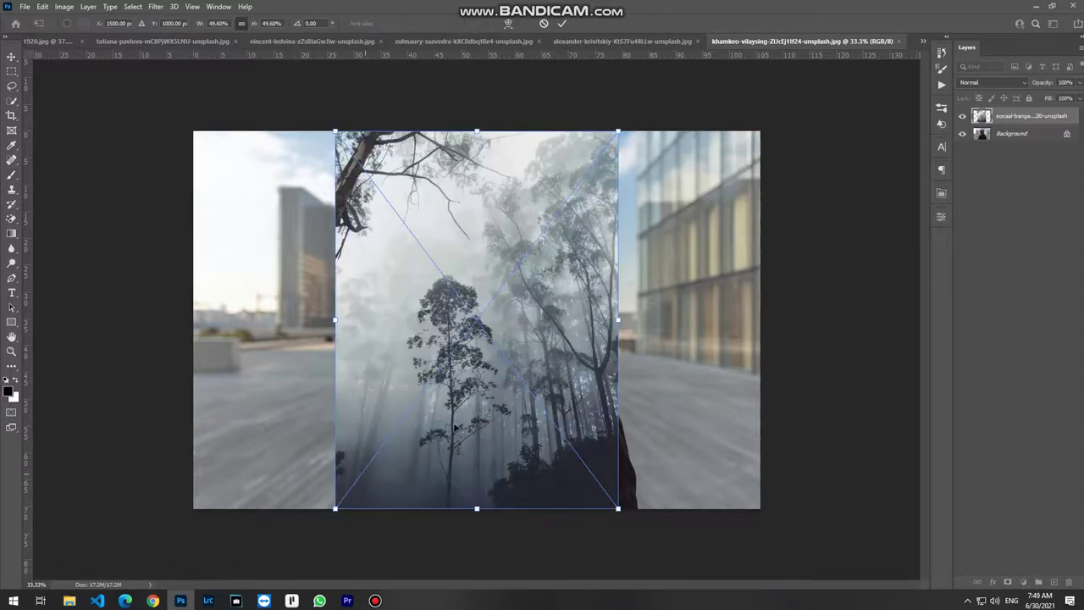
key(Return)
key(ctrl+t)
drag(617, 324, 649, 320)
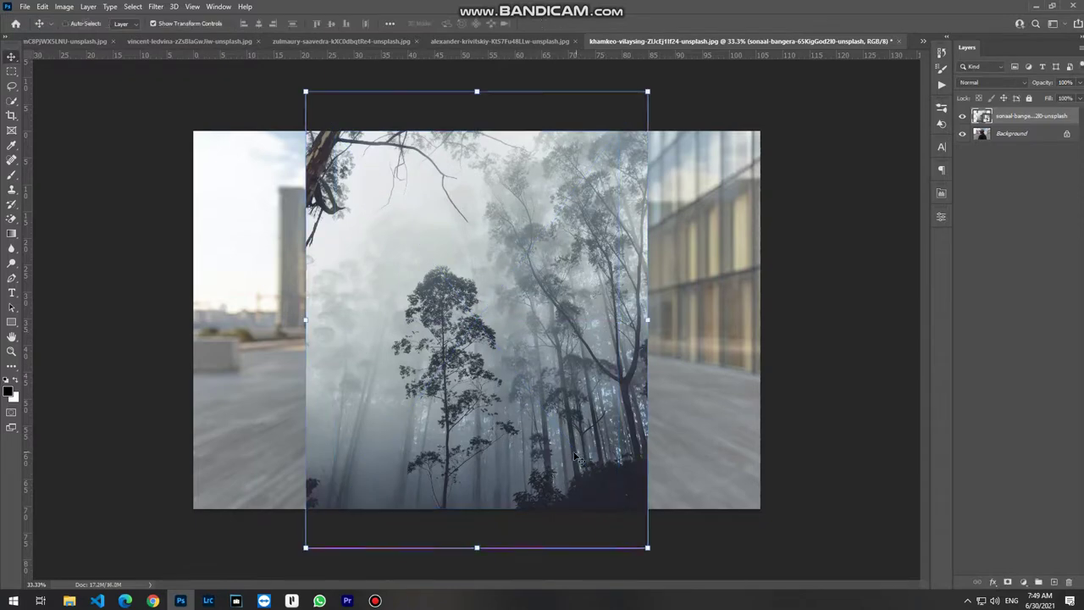
drag(578, 414, 575, 373)
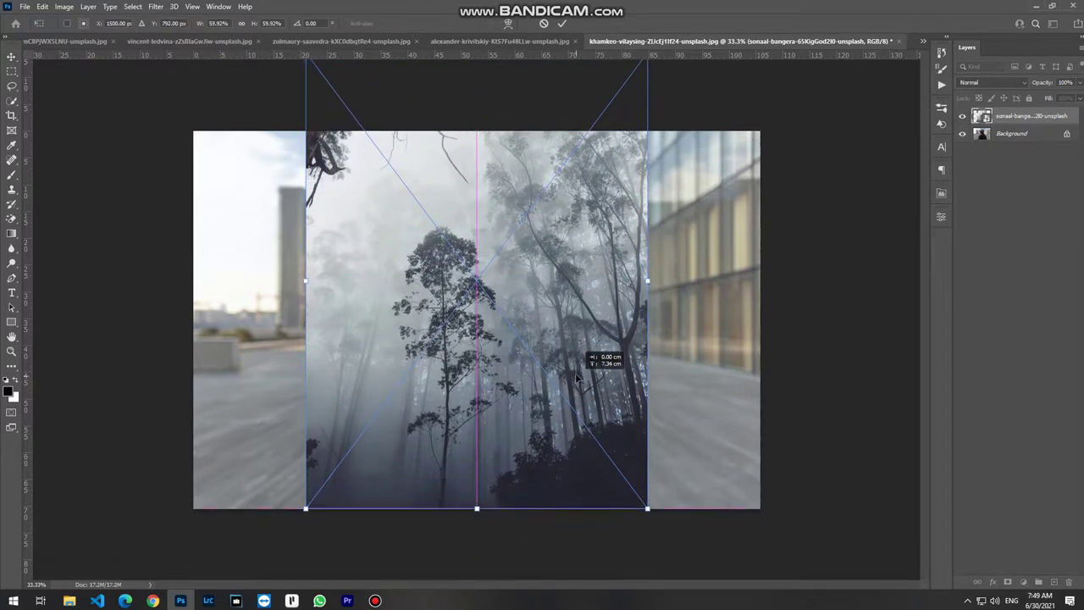
key(Return)
Rename the forest layer to 1 and select the Background layer for the action.
double_click(1012, 116)
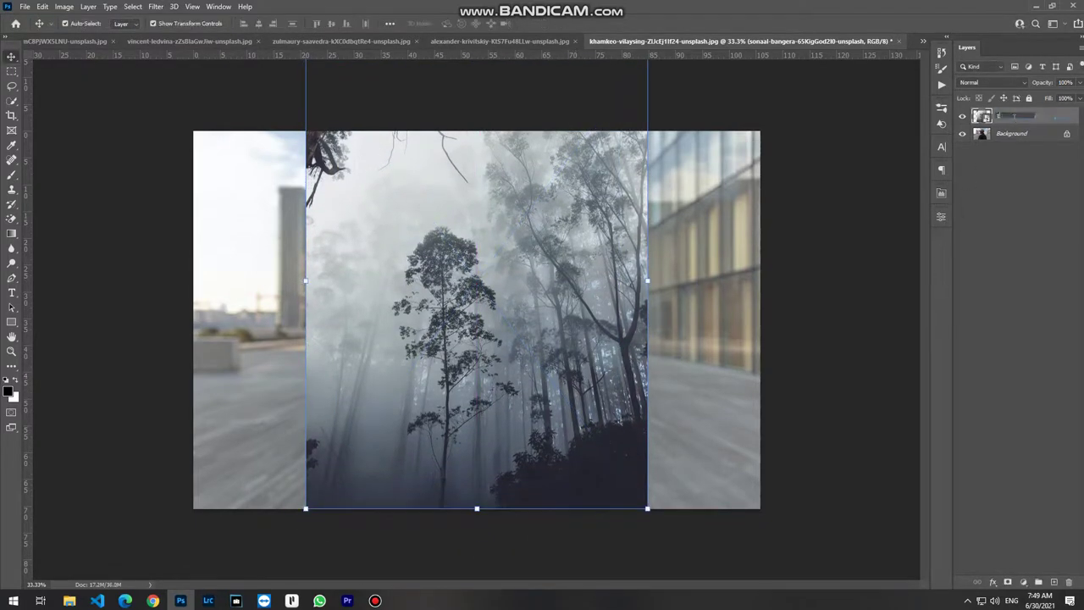
text(1)
key(Return)
click(1028, 133)
click(941, 84)
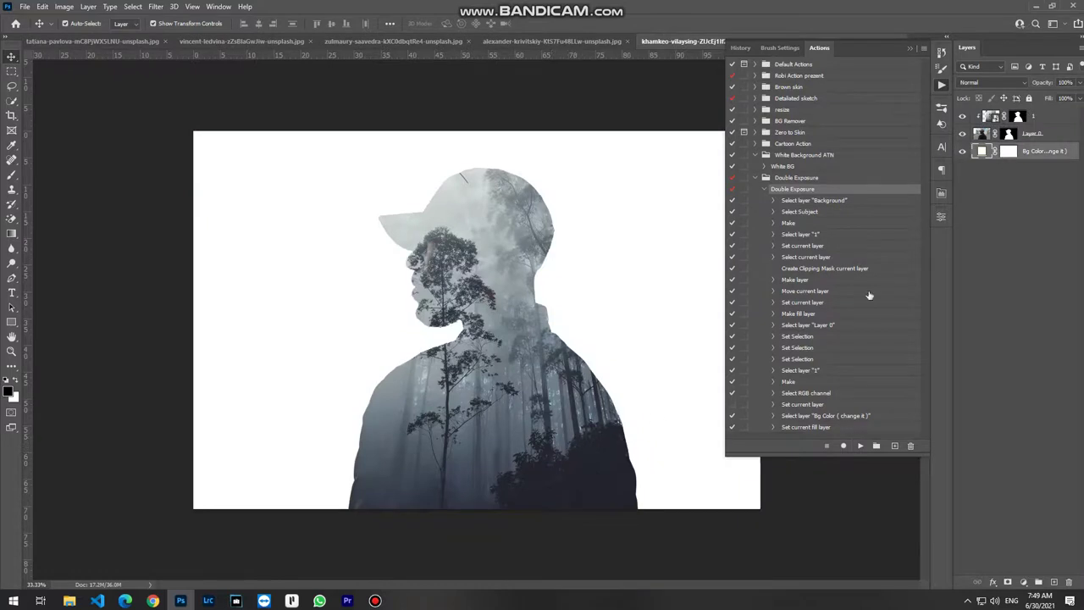
Paint on layer 1's mask with a soft brush to fade the forest off his face.
click(1019, 118)
key(alt+shift+g)
key(b)
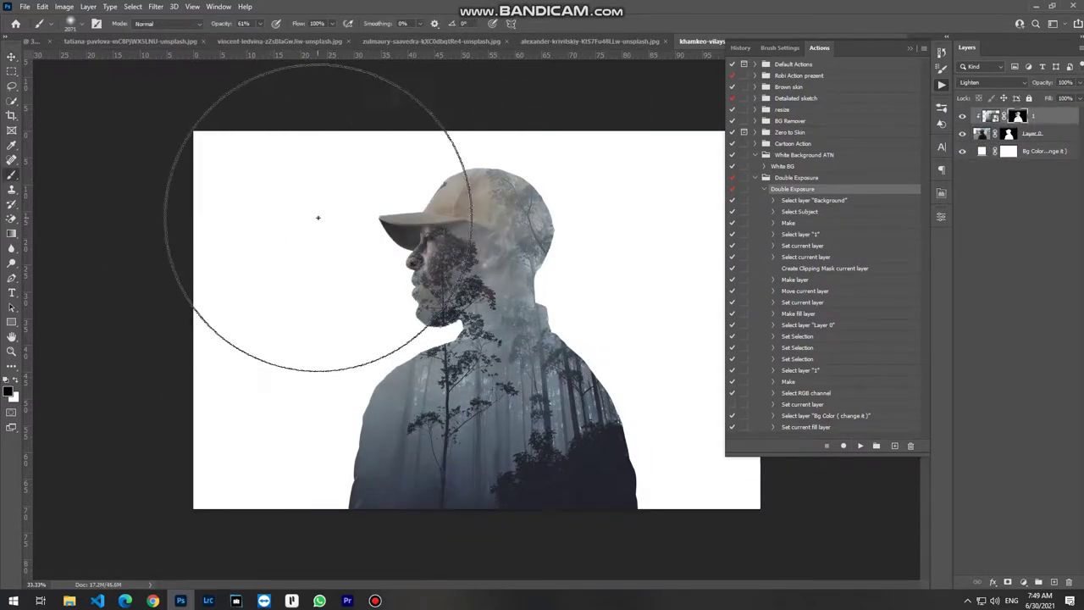
key(v)
click(883, 509)
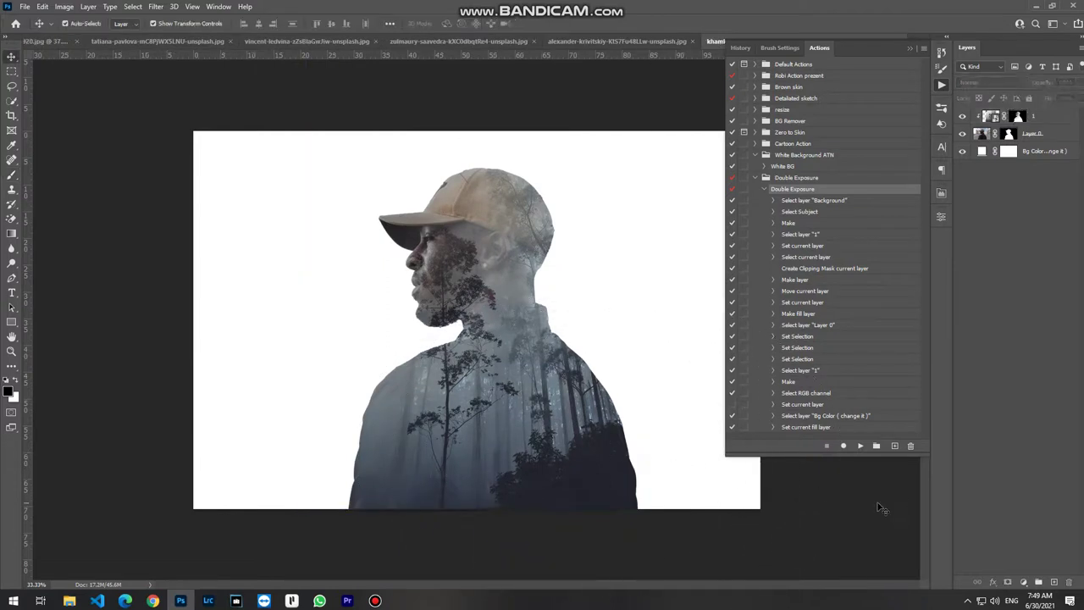
Toggle between the original snapshot and the finished double exposure in History to compare.
click(941, 53)
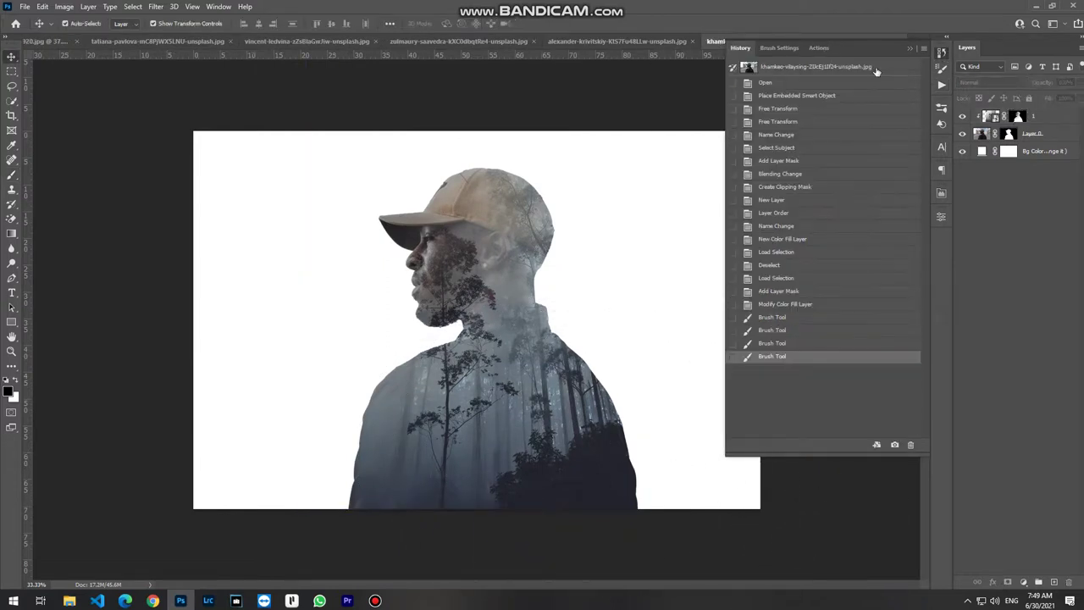
click(878, 68)
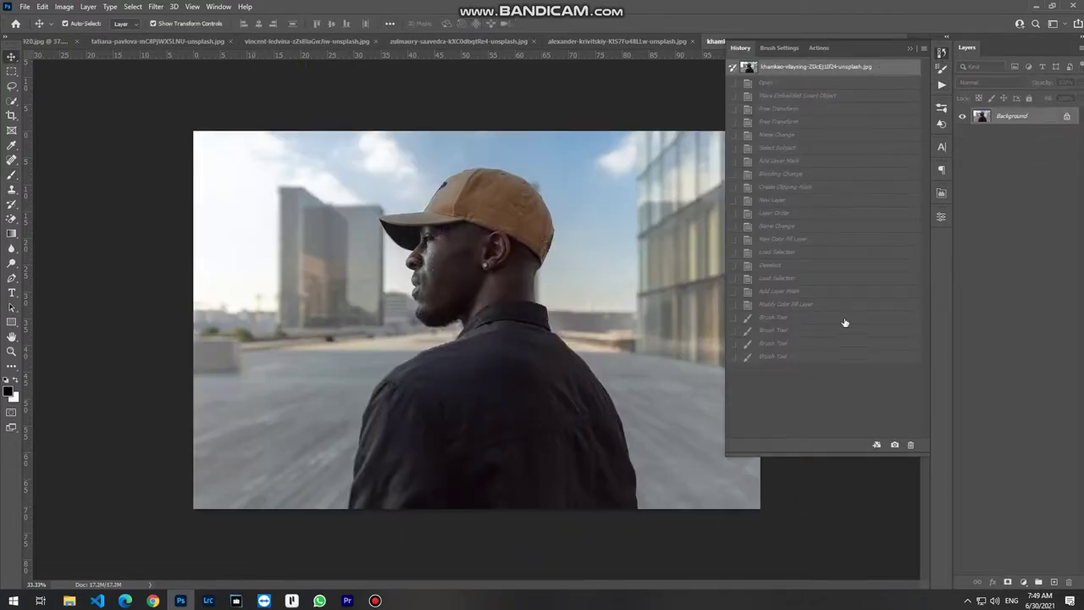
click(809, 357)
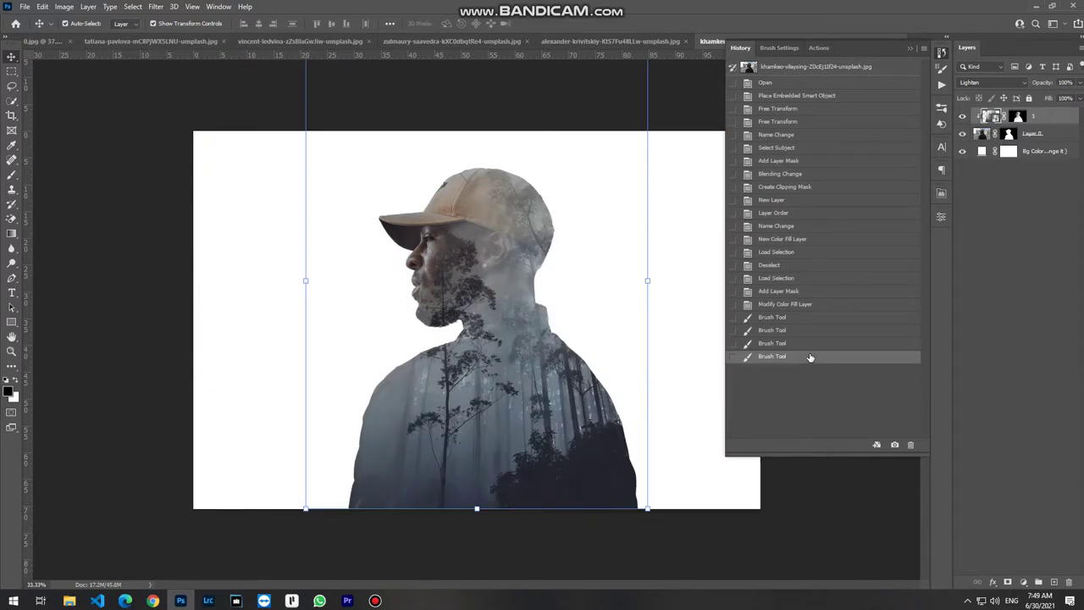
click(849, 67)
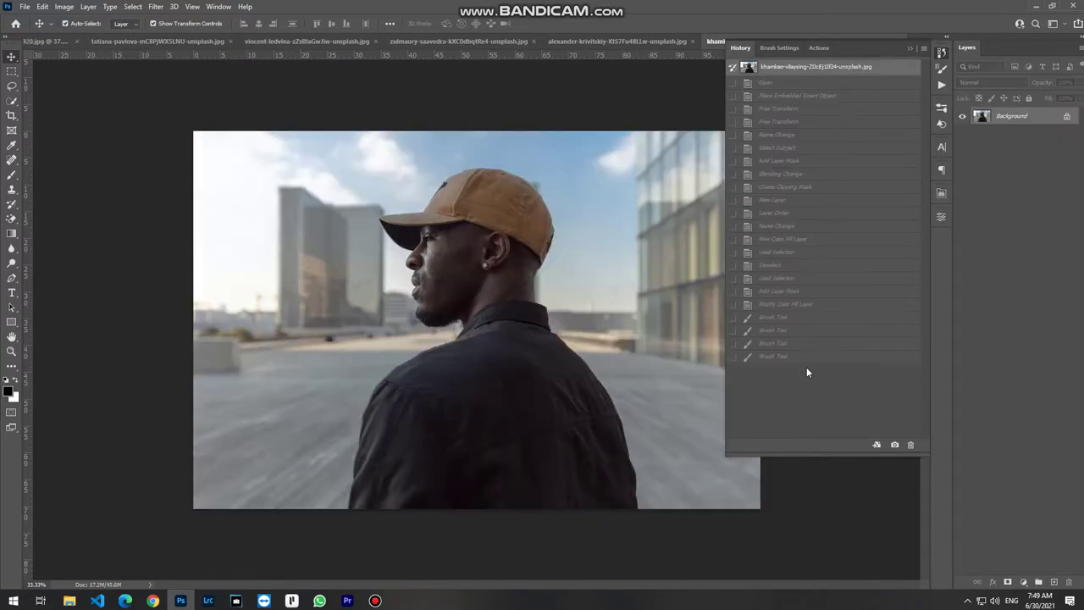
click(805, 356)
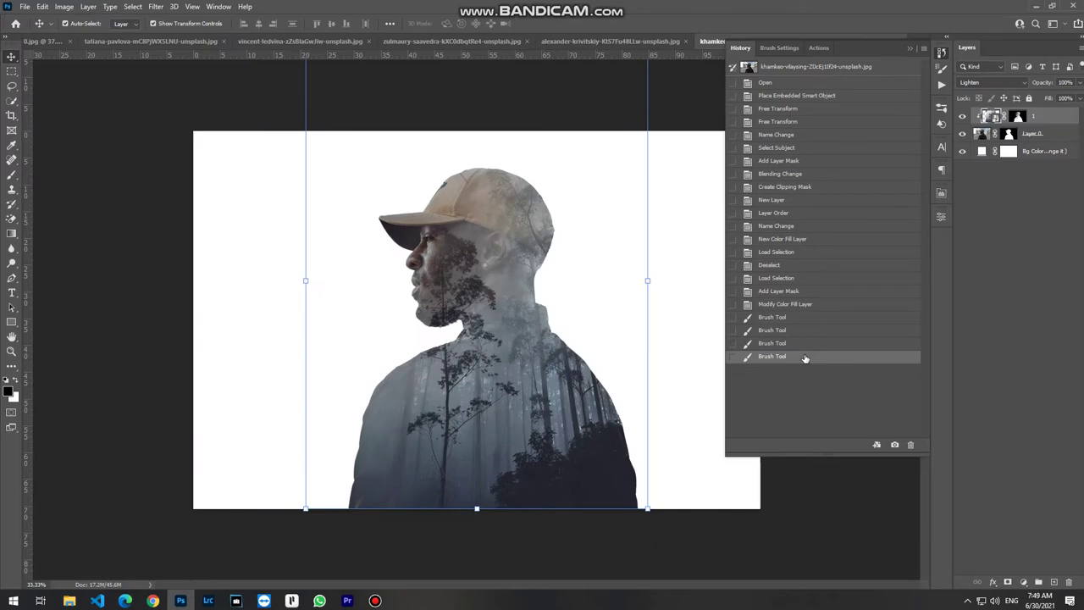